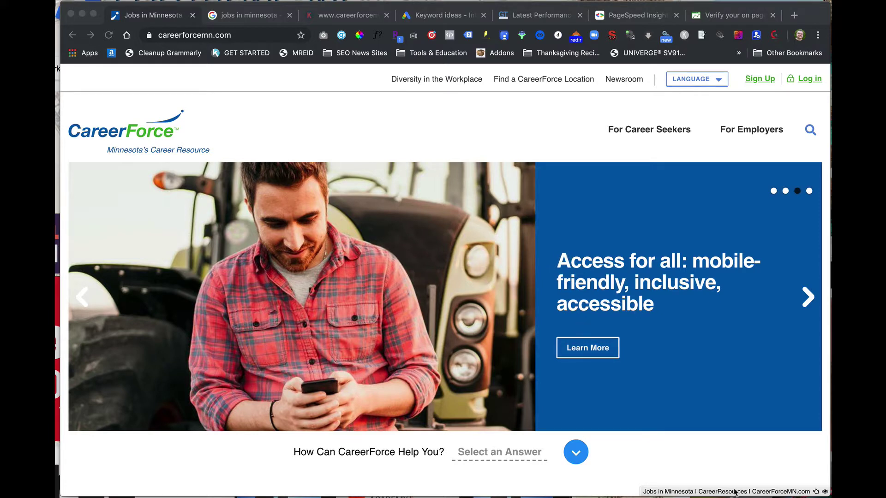
- Page through the hero carousel slides on the CareerForceMN homepage
click(735, 463)
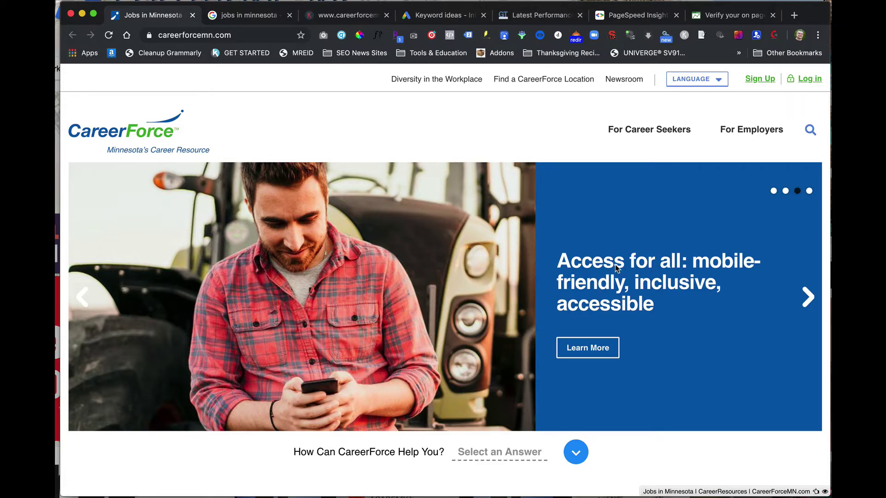
click(811, 294)
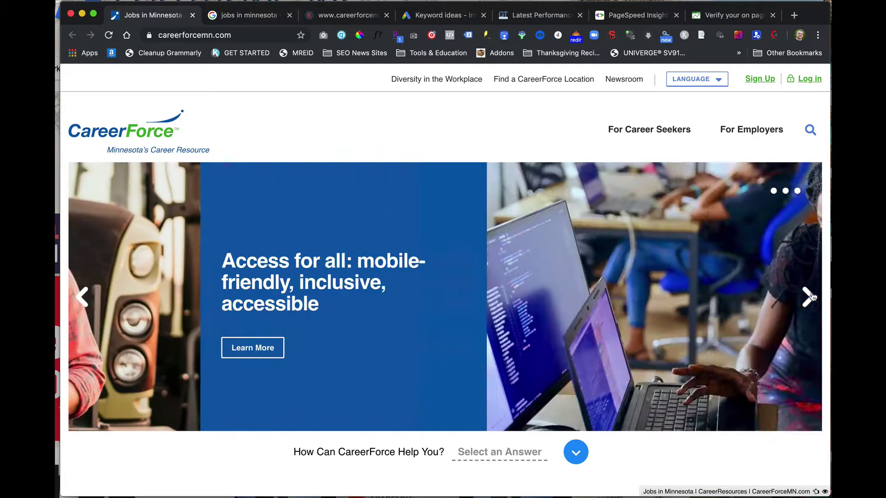
click(811, 297)
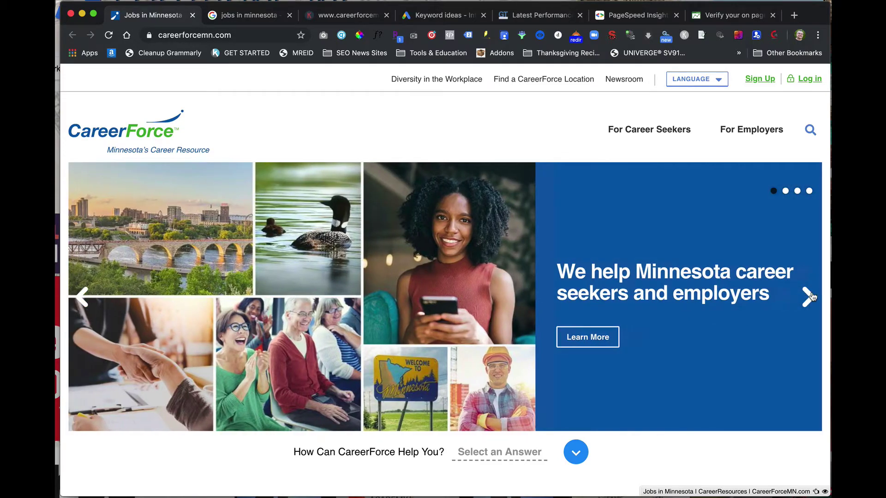
click(811, 297)
click(812, 296)
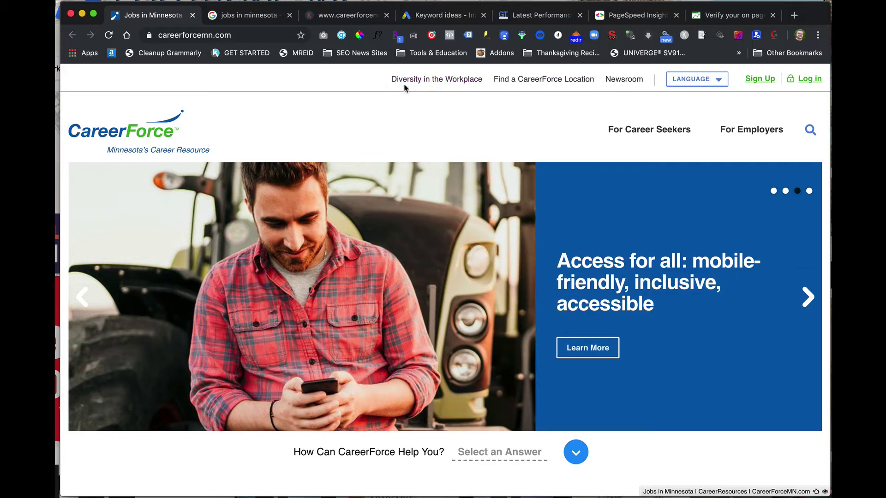
- Review the homepage's Career Search, Upcoming Events, blog, news and YouTube sections, then return to the hero banner
mouse_move(705, 138)
scroll(147, 310, down, 10)
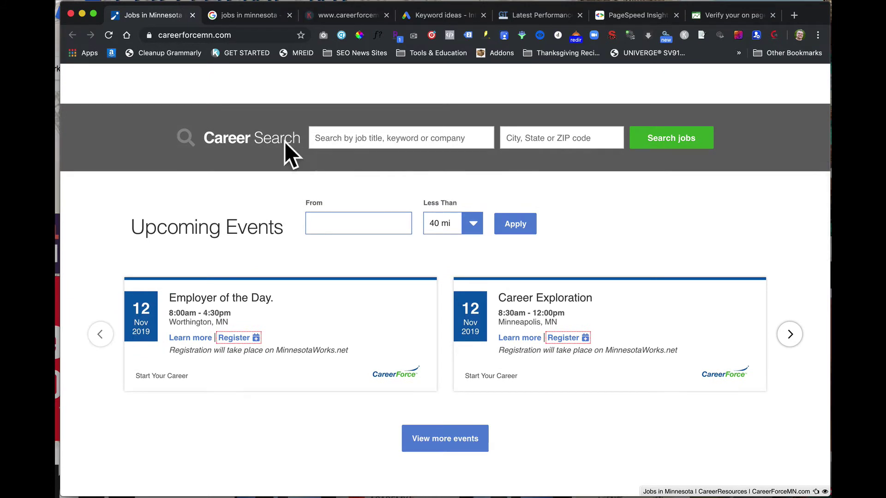
mouse_move(244, 142)
mouse_down()
mouse_move(203, 140)
mouse_move(236, 139)
mouse_up()
click(267, 140)
scroll(370, 223, down, 3)
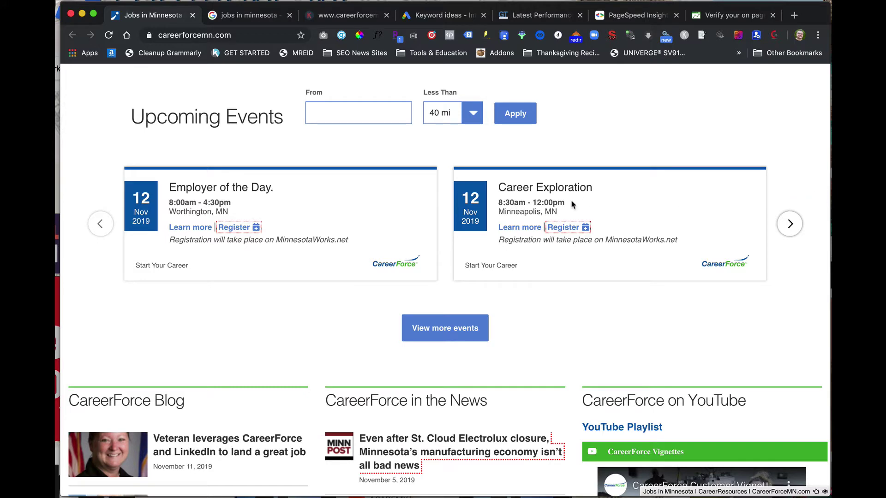
scroll(576, 212, down, 2)
scroll(576, 212, down, 1)
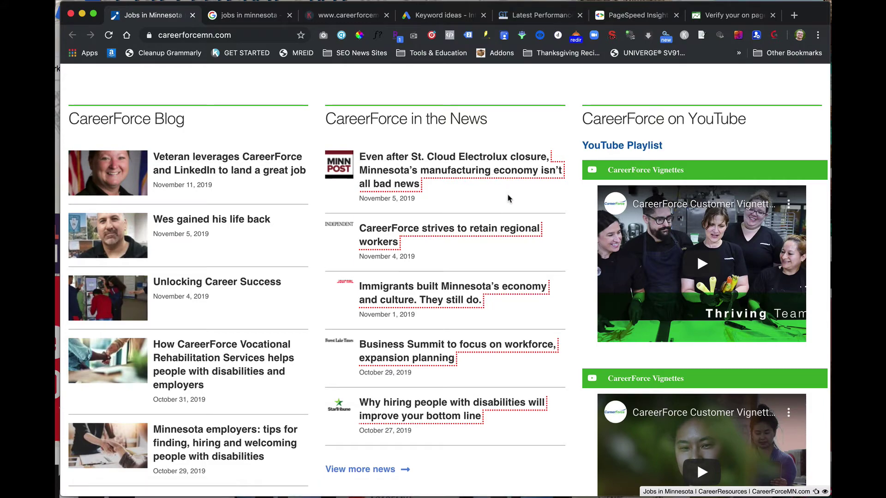
scroll(508, 198, down, 5)
scroll(485, 200, up, 4)
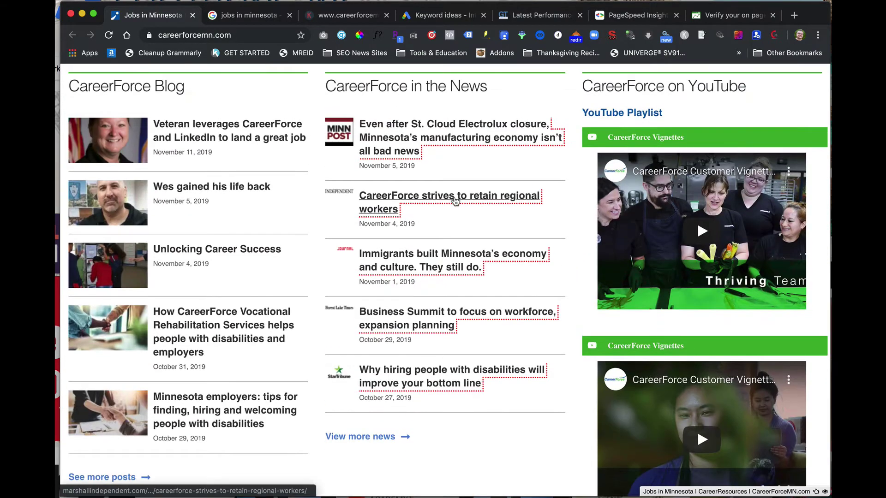
scroll(454, 199, up, 15)
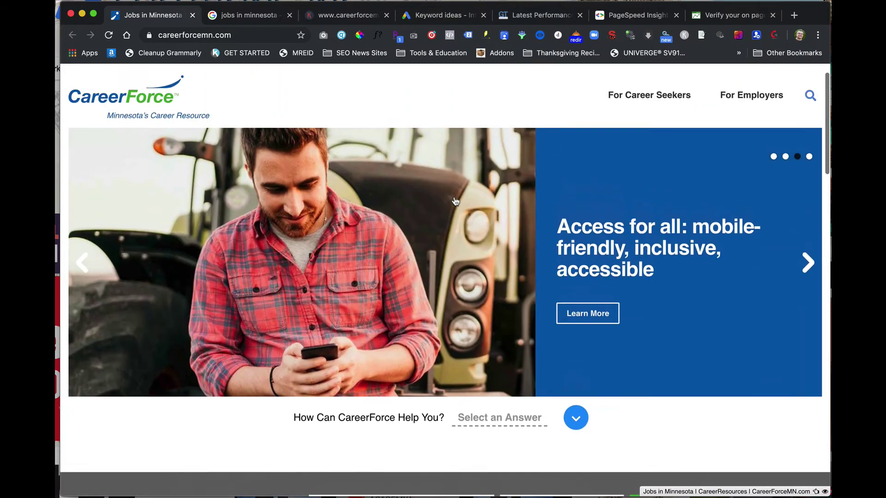
scroll(455, 201, up, 1)
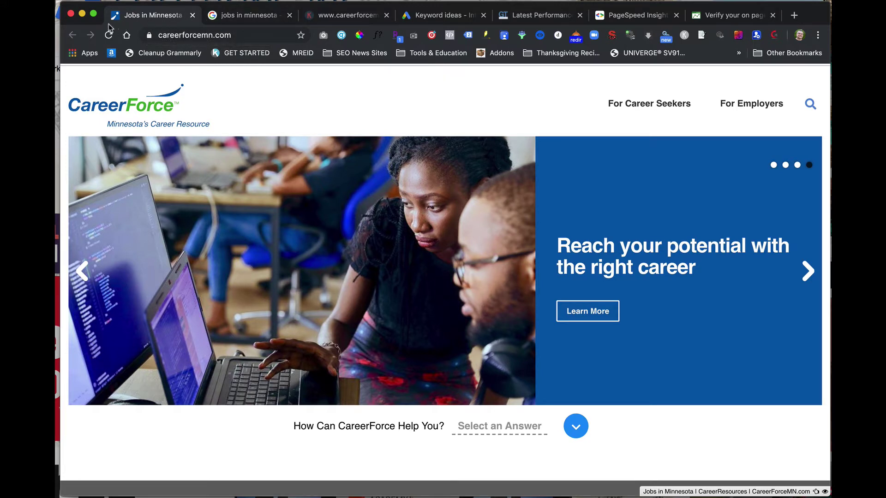
- Switch to the Google results for "jobs in minnesota" and look through the second results page for the CareerForceMN listing
click(236, 18)
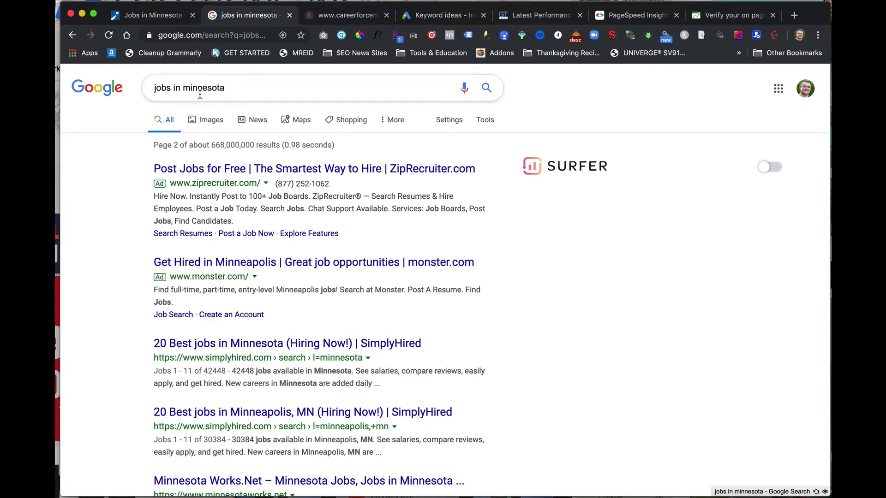
scroll(212, 183, down, 5)
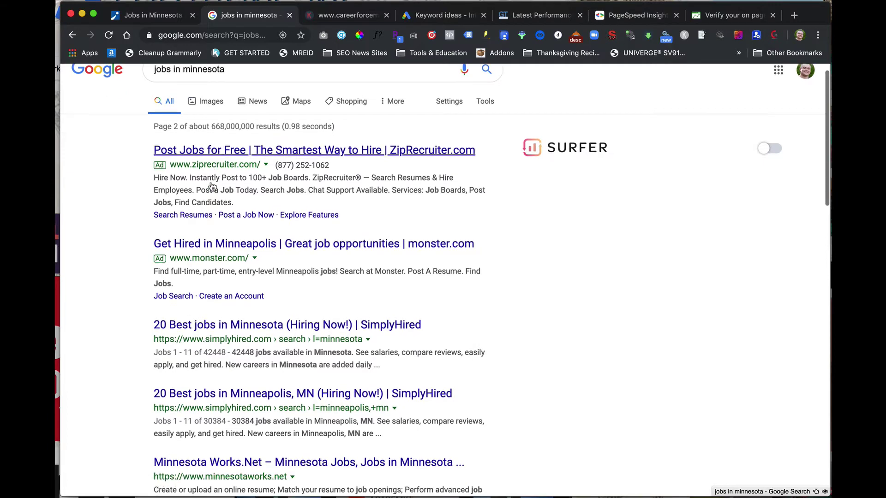
scroll(212, 183, down, 1)
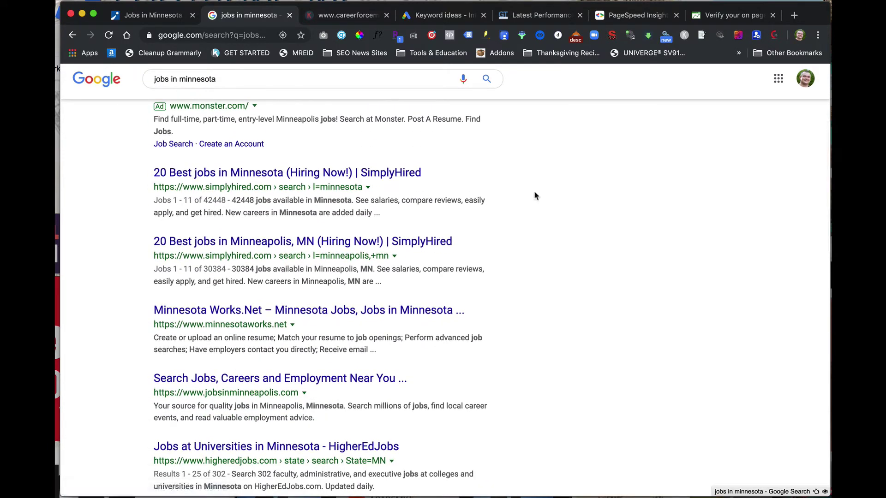
scroll(587, 198, down, 9)
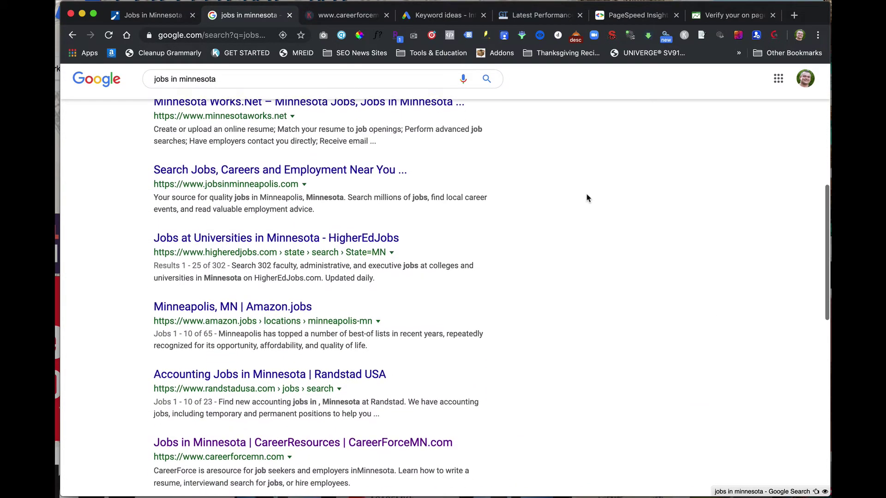
scroll(587, 198, down, 6)
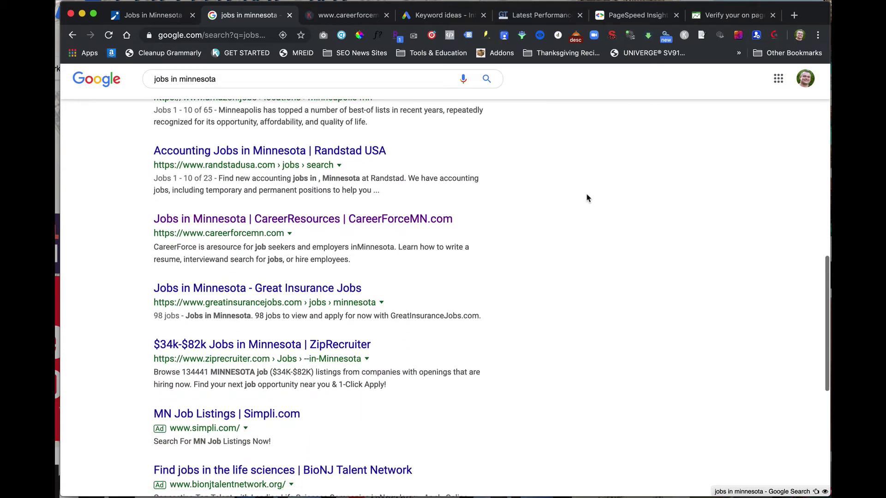
scroll(586, 197, down, 10)
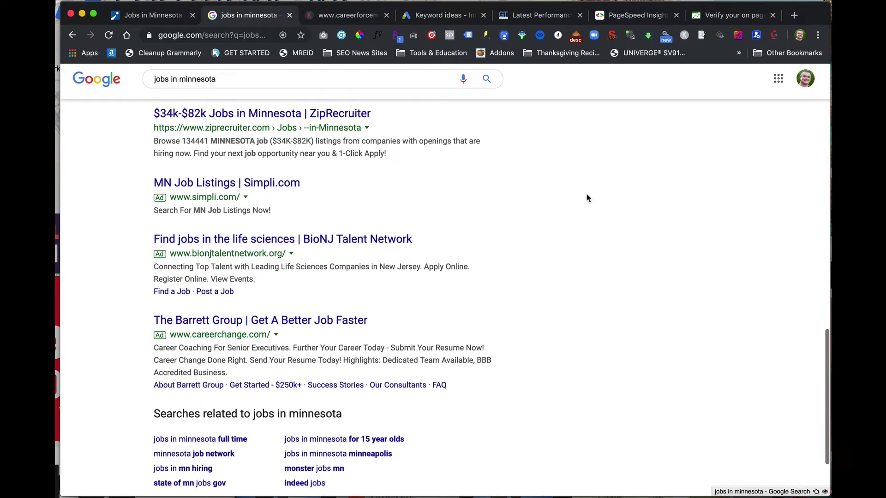
- Open the third page of Google results for "jobs in minnesota" and examine its organic listings and ads
click(420, 420)
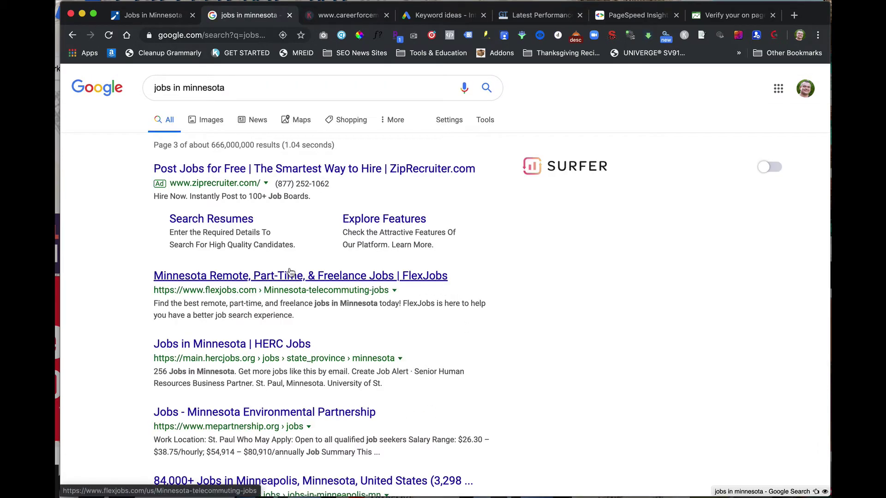
scroll(194, 344, down, 3)
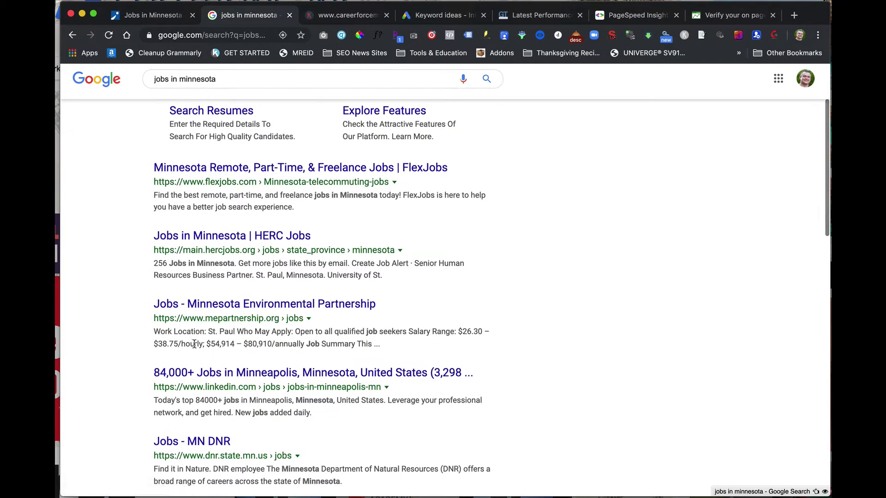
scroll(195, 344, down, 4)
scroll(195, 344, down, 9)
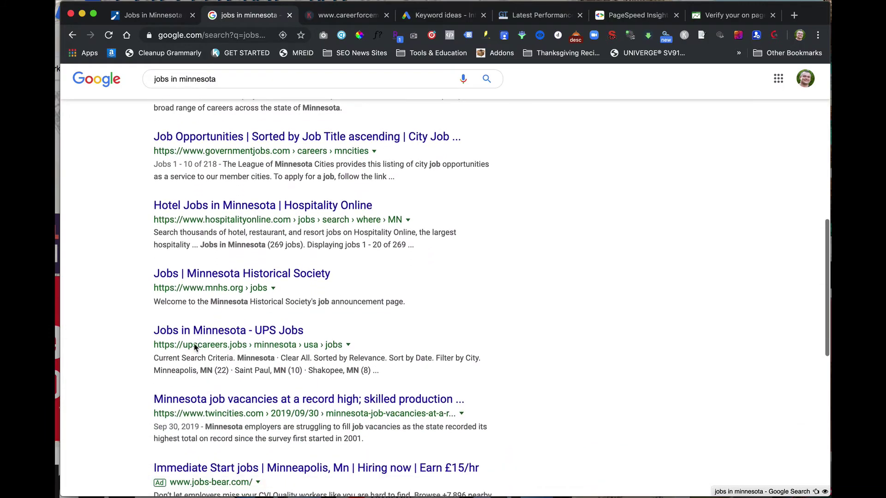
scroll(195, 346, down, 5)
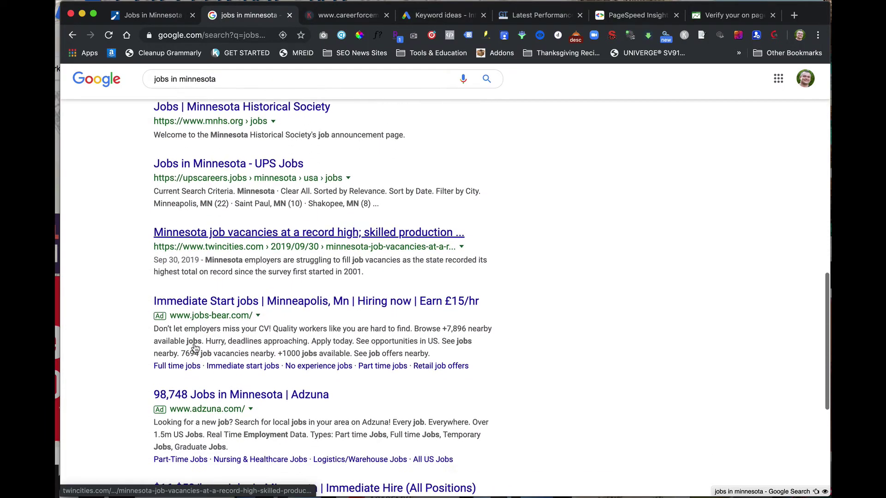
scroll(194, 345, down, 2)
scroll(207, 348, up, 20)
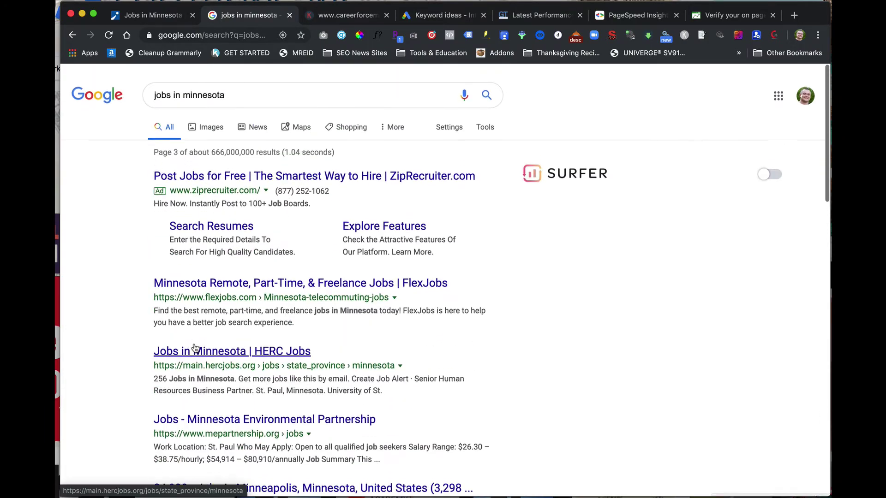
scroll(247, 357, down, 10)
scroll(248, 356, down, 10)
- Open the fourth page of Google results for "jobs in minnesota" and review all of its listings
click(425, 423)
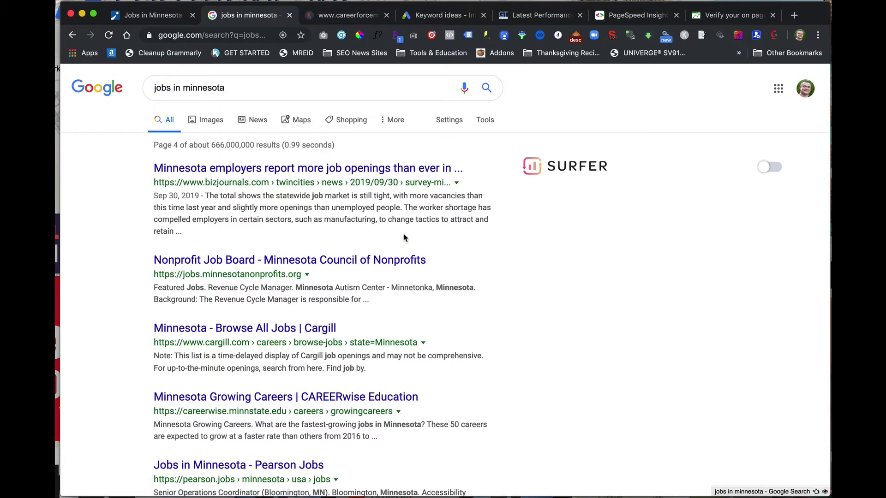
scroll(403, 237, down, 1)
scroll(404, 237, down, 10)
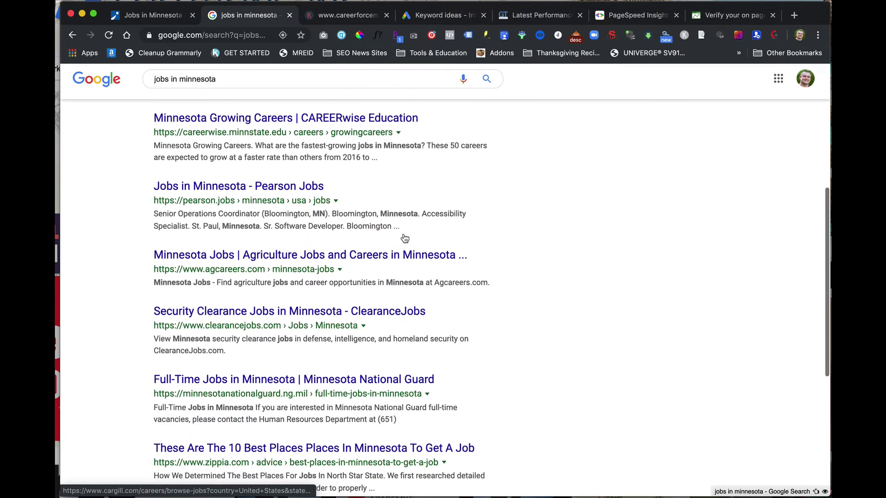
scroll(403, 237, down, 8)
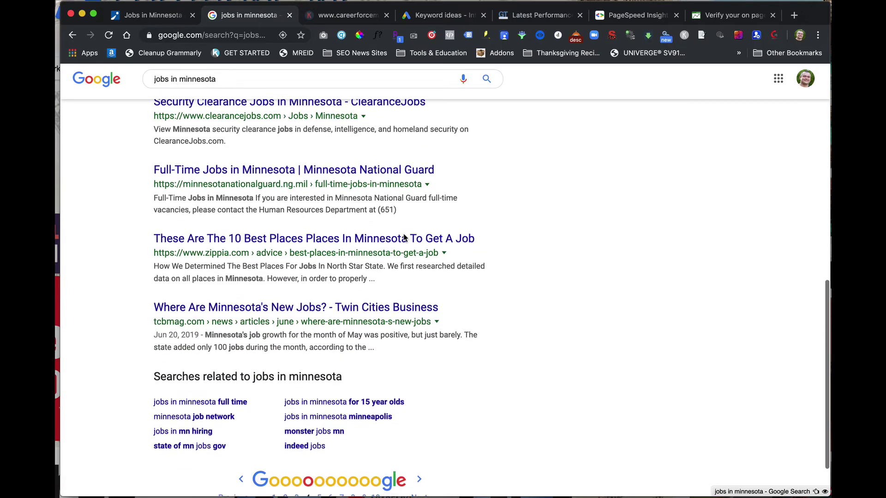
scroll(404, 237, up, 20)
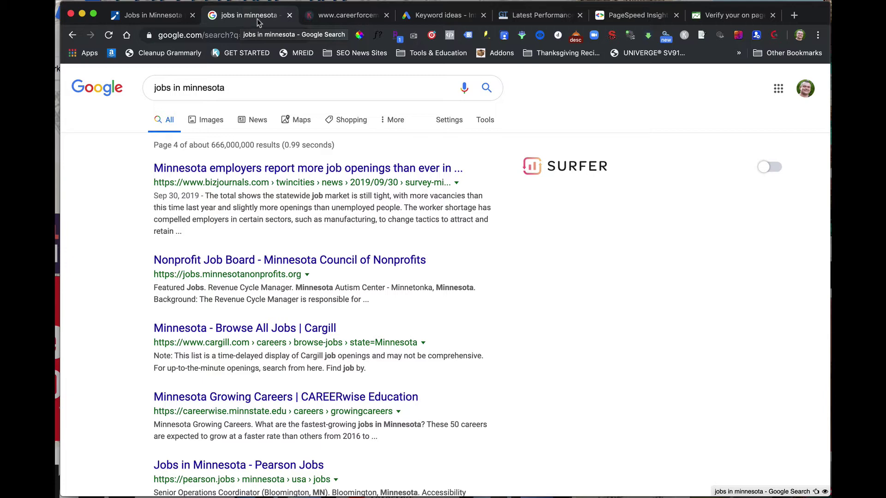
- Switch to the Keywords Everywhere density analysis of careerforcemn.com and review each keyword's placement, density and occurrences
click(330, 20)
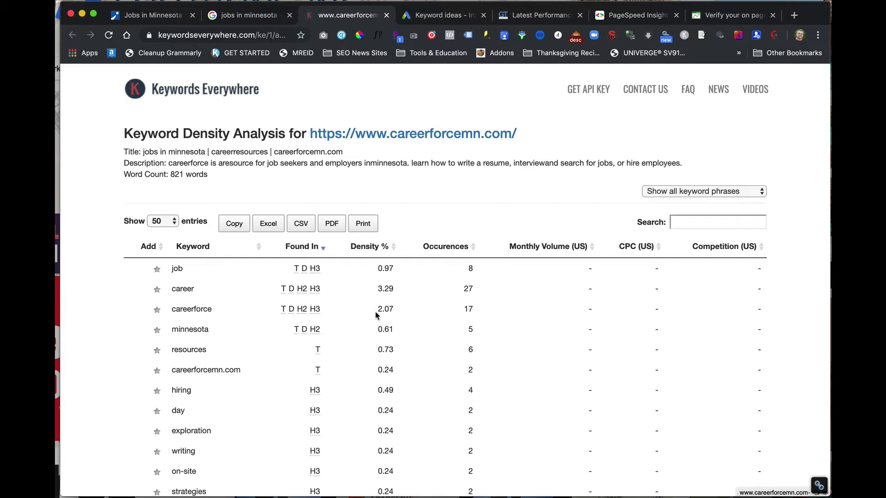
scroll(368, 309, down, 6)
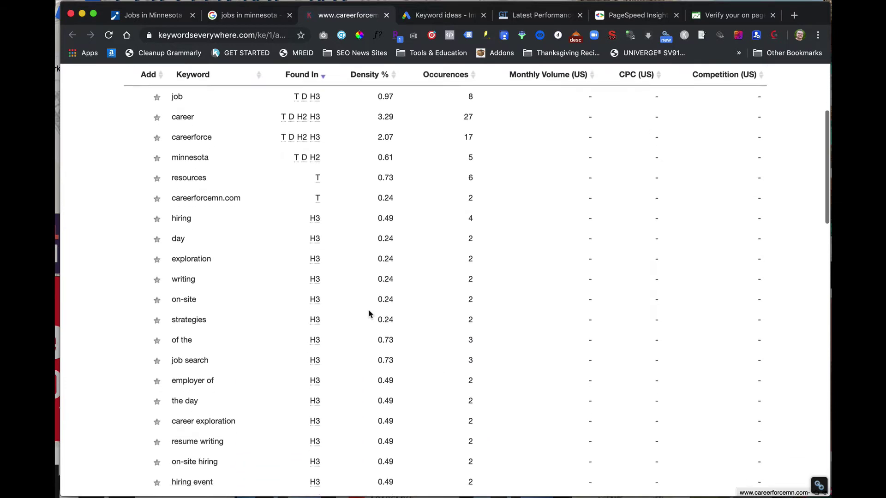
scroll(368, 314, down, 4)
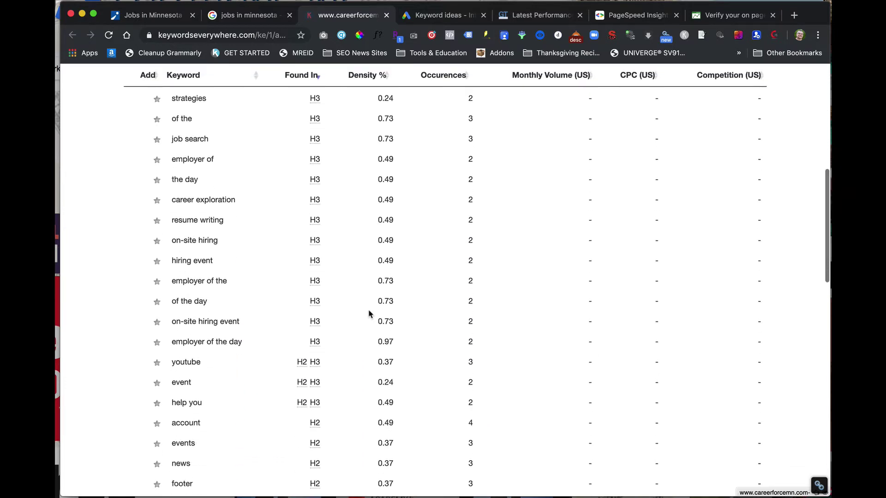
scroll(369, 314, down, 6)
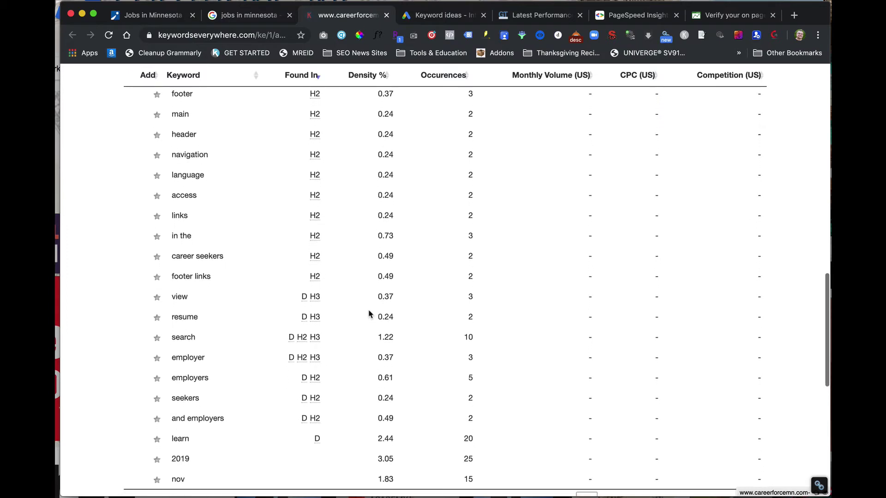
scroll(369, 314, up, 17)
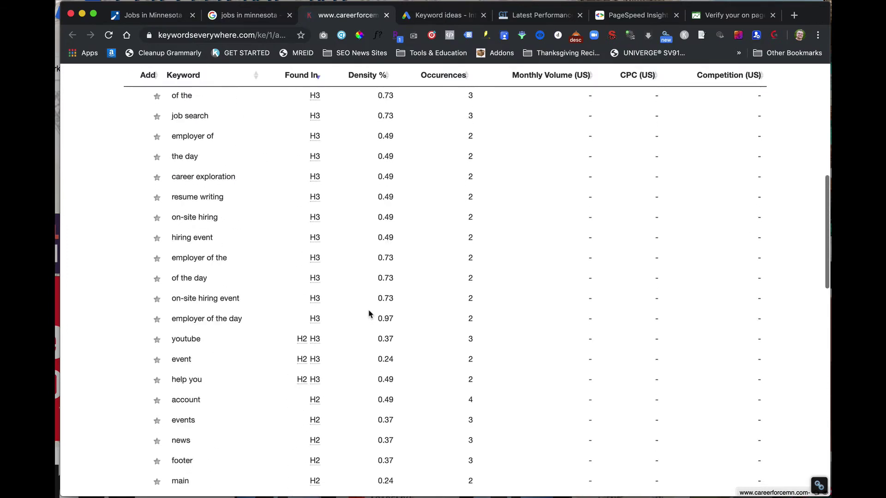
- Switch to the Google Ads keyword plan for careerforcemn.com and examine the keyword ideas with their average monthly searches and competition
scroll(457, 249, down, 1)
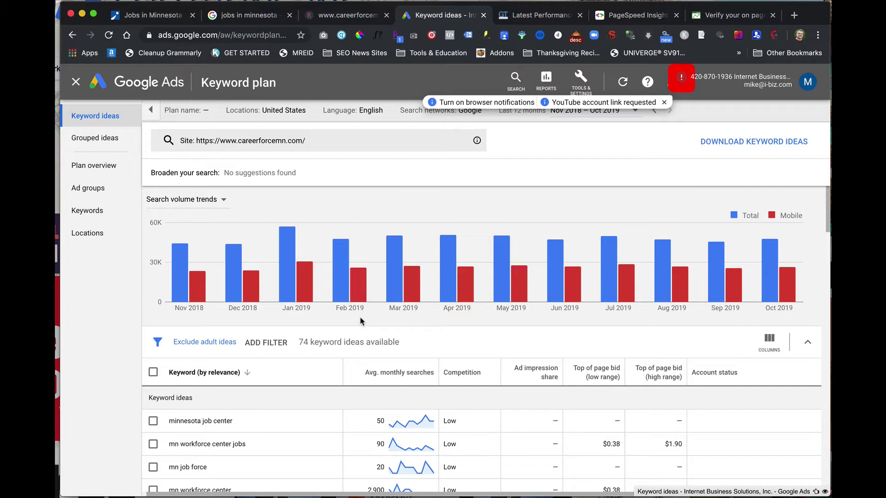
scroll(361, 320, down, 3)
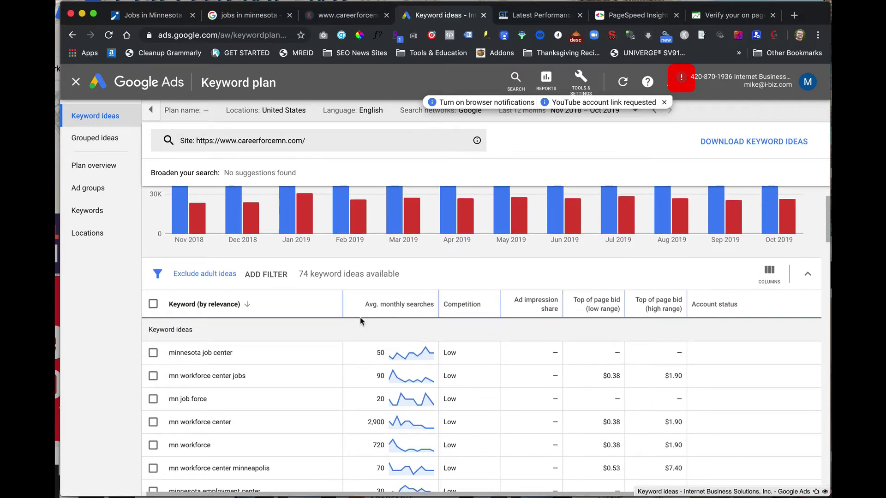
scroll(253, 316, down, 1)
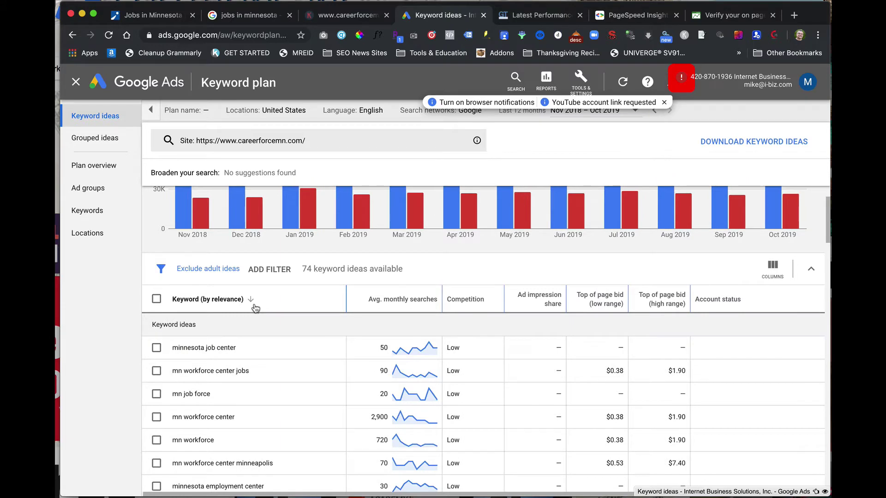
scroll(255, 308, down, 5)
scroll(259, 305, up, 3)
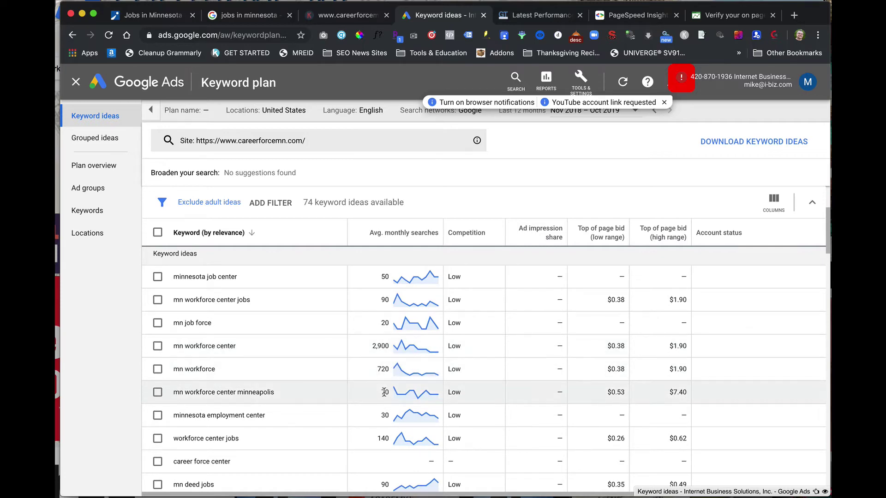
scroll(385, 392, down, 1)
scroll(385, 392, down, 5)
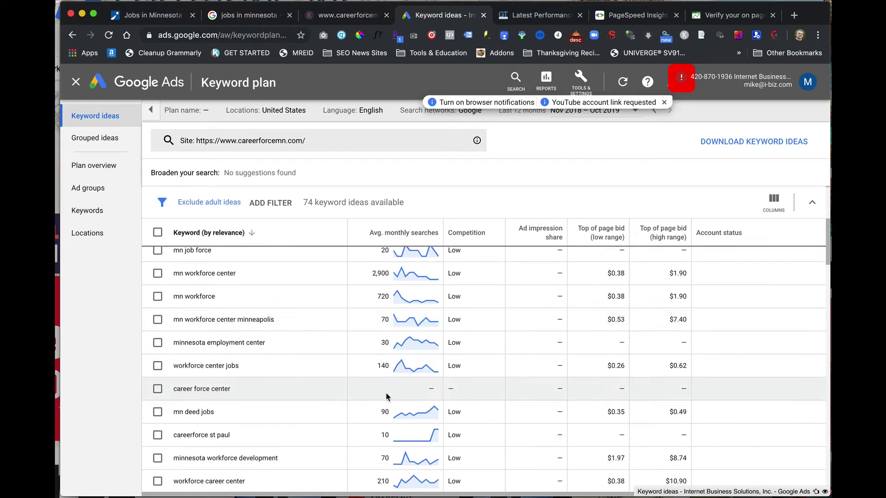
- Review the rest of the careerforcemn.com keyword ideas, comparing local job terms such as "st paul jobs" and "twin cities jobs" by search volume
scroll(386, 397, down, 2)
mouse_move(413, 378)
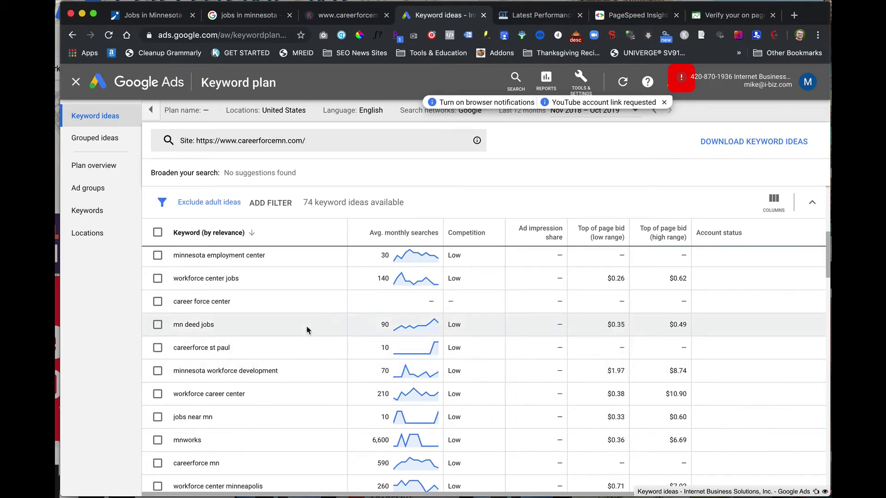
scroll(309, 330, down, 6)
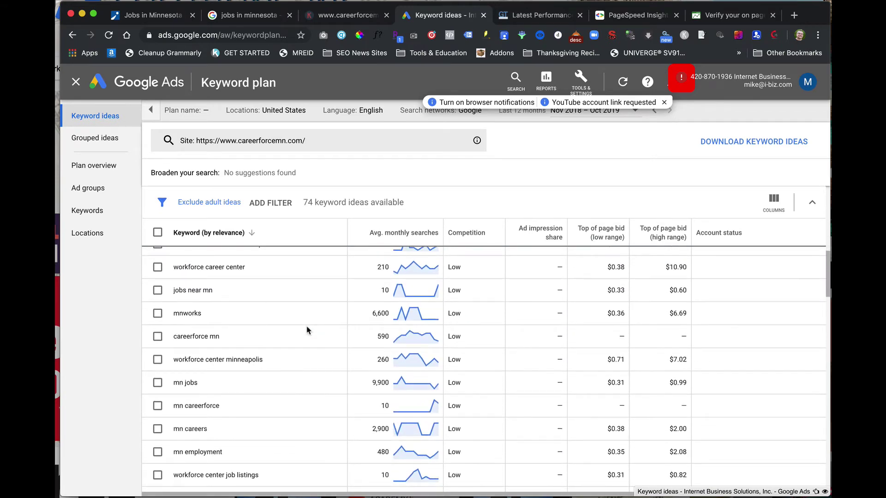
scroll(308, 330, down, 3)
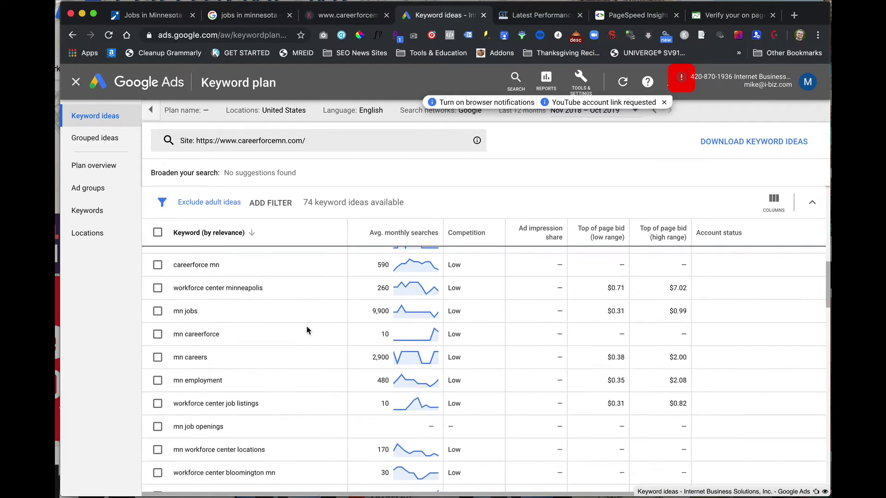
scroll(308, 330, down, 5)
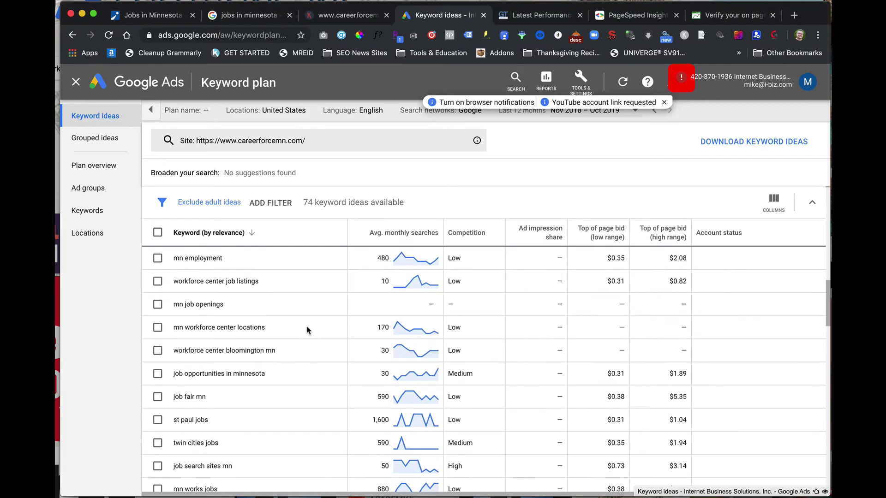
scroll(308, 330, down, 2)
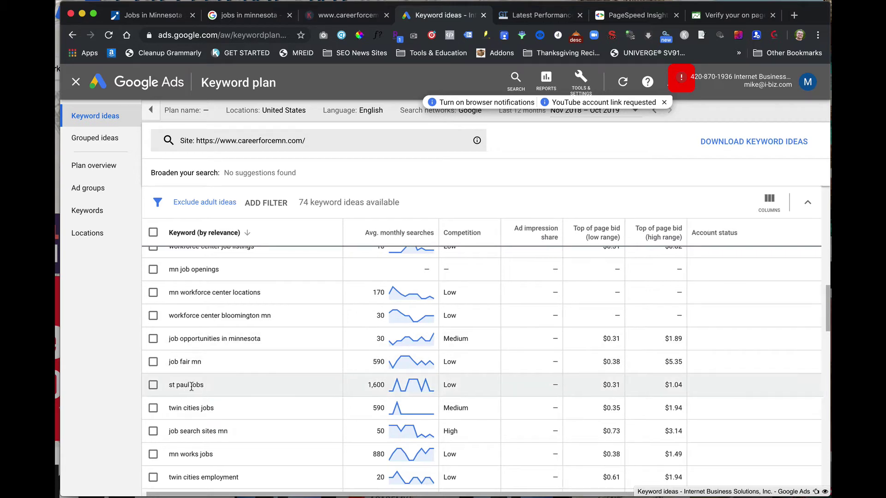
scroll(190, 394, up, 1)
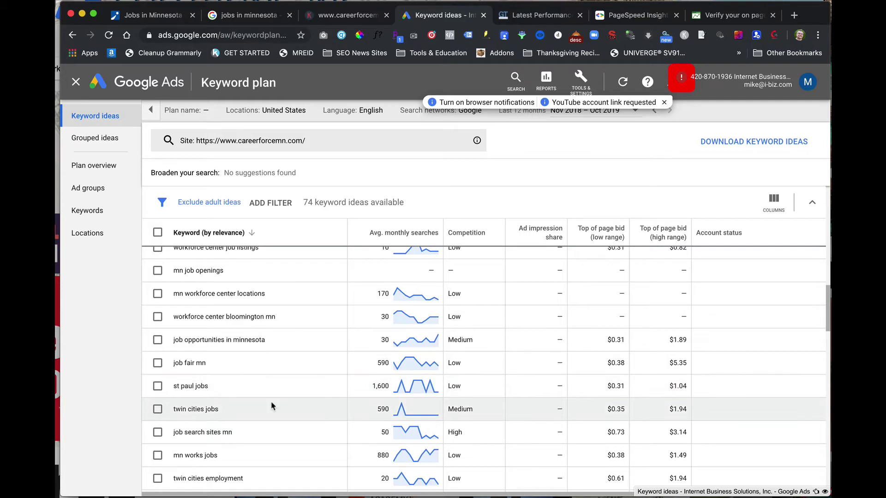
scroll(264, 407, right, 1)
scroll(261, 411, left, 1)
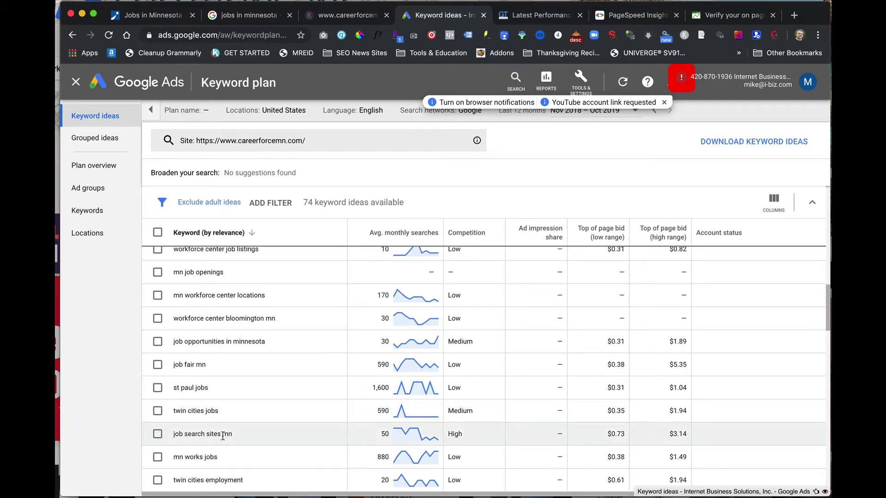
scroll(218, 435, up, 1)
scroll(218, 435, up, 10)
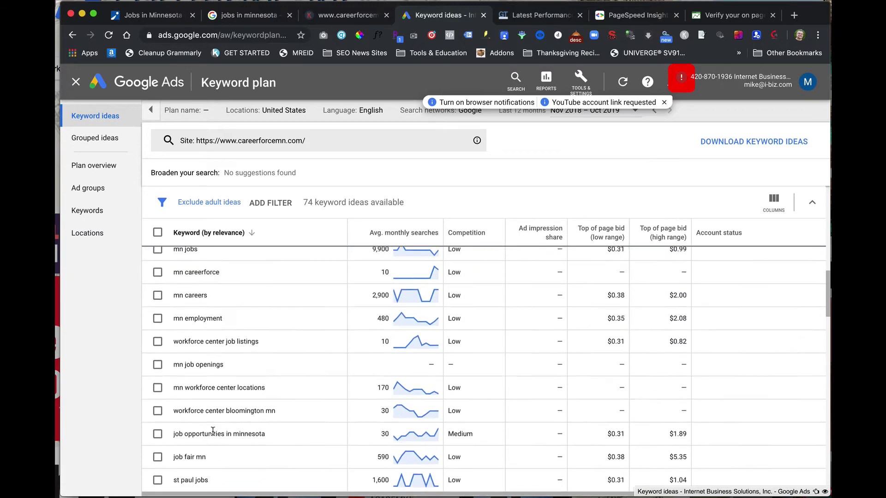
scroll(213, 431, up, 5)
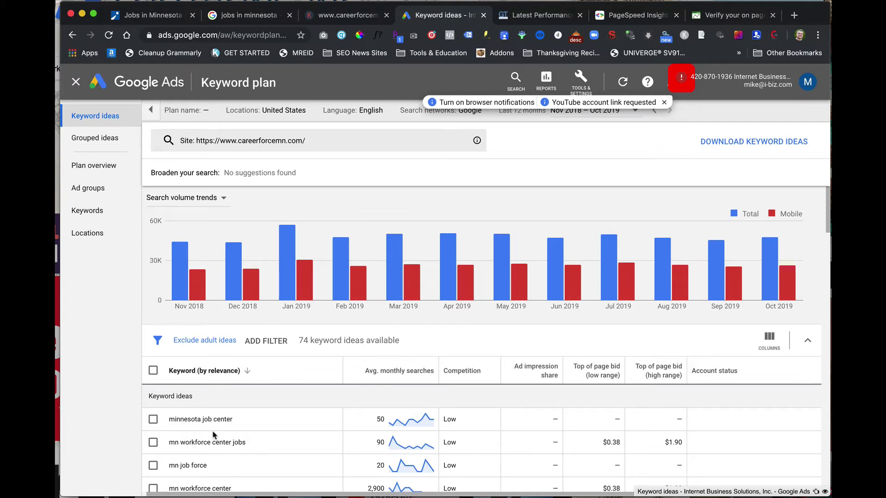
- Copy the keyword idea "jobs near mn" from the list and search Google for it in a new browser tab
scroll(214, 435, down, 8)
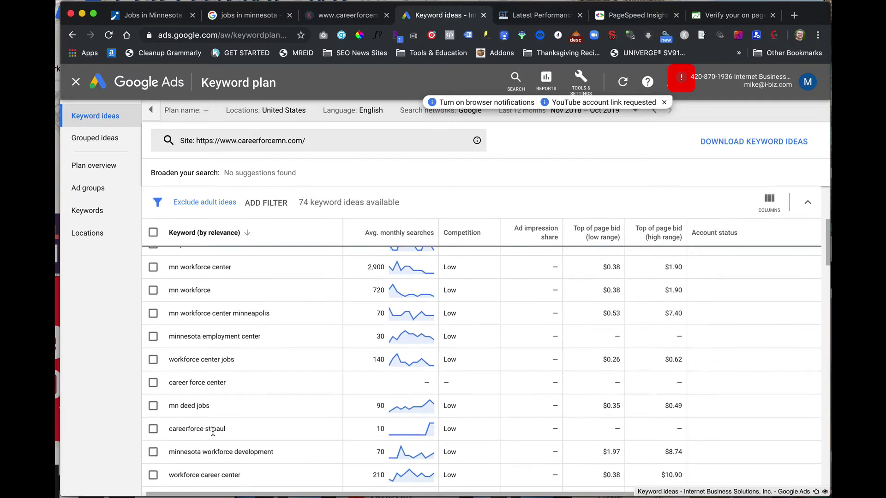
scroll(212, 430, down, 2)
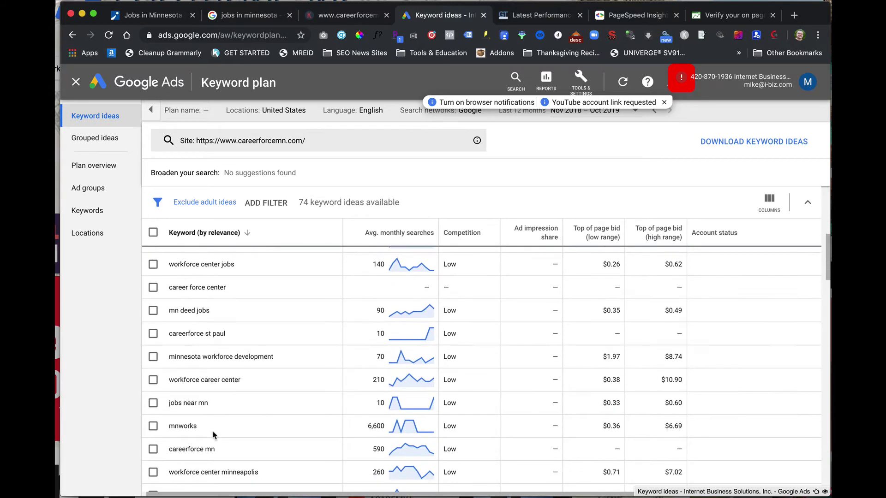
drag(226, 395, 167, 393)
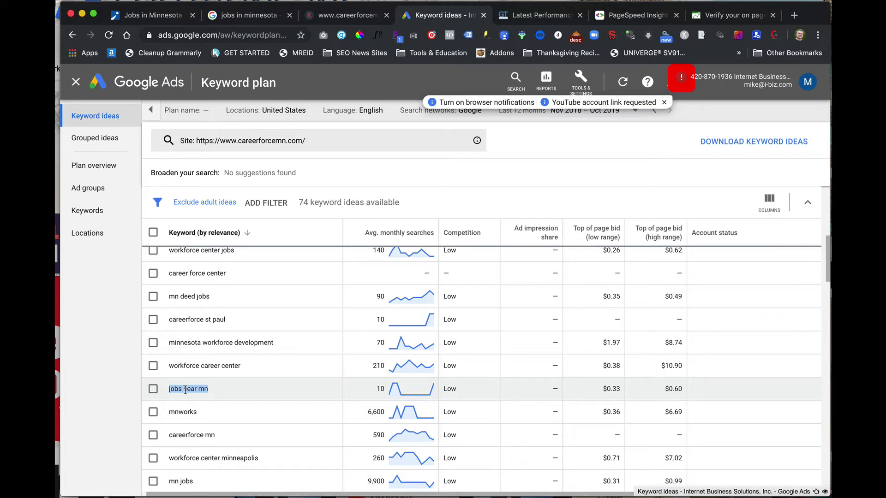
key(super+c)
key(super+t)
key(super+v)
key(Return)
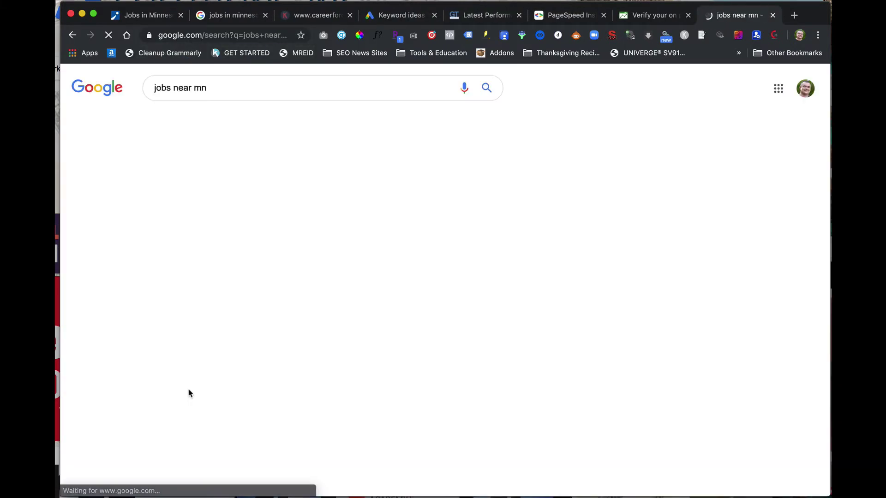
- Examine the job listings, organic results and related questions for "jobs near mn", and close the results to return to the keyword plan
scroll(512, 213, down, 5)
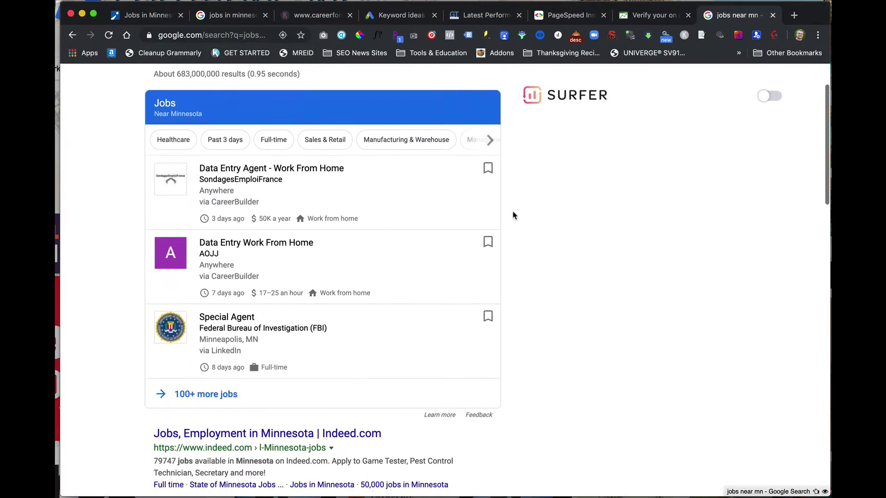
scroll(513, 215, down, 4)
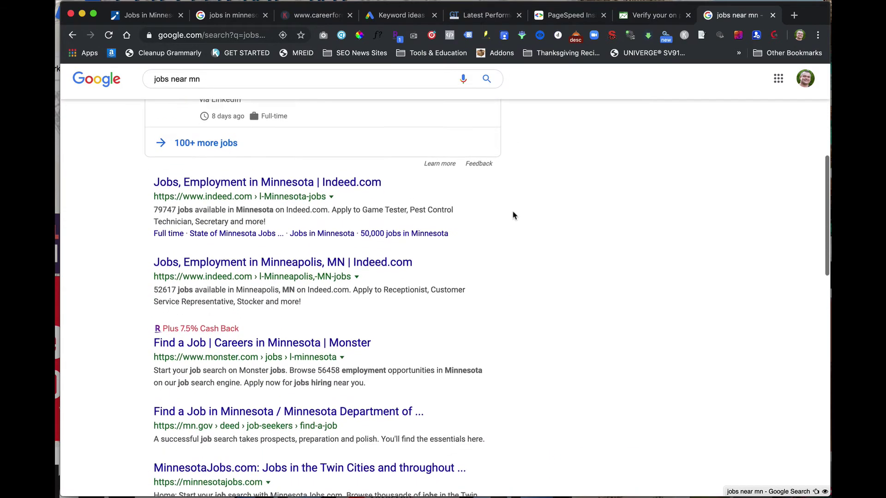
scroll(514, 215, down, 4)
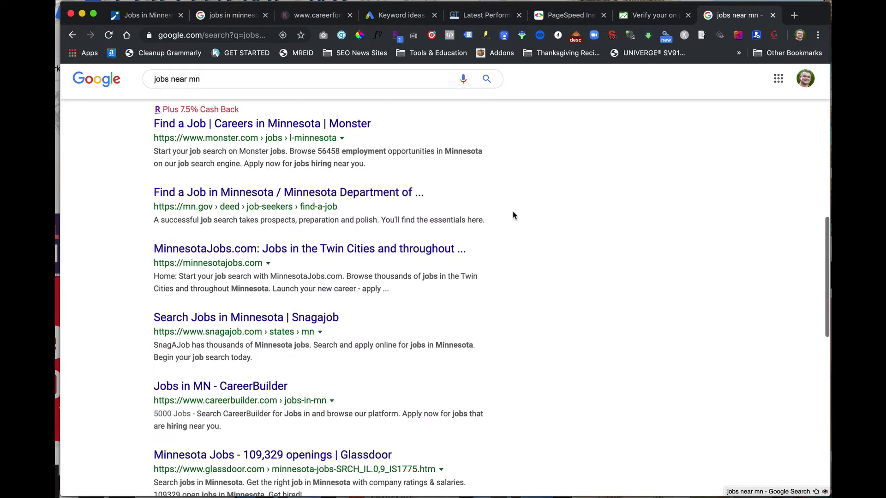
scroll(513, 216, down, 4)
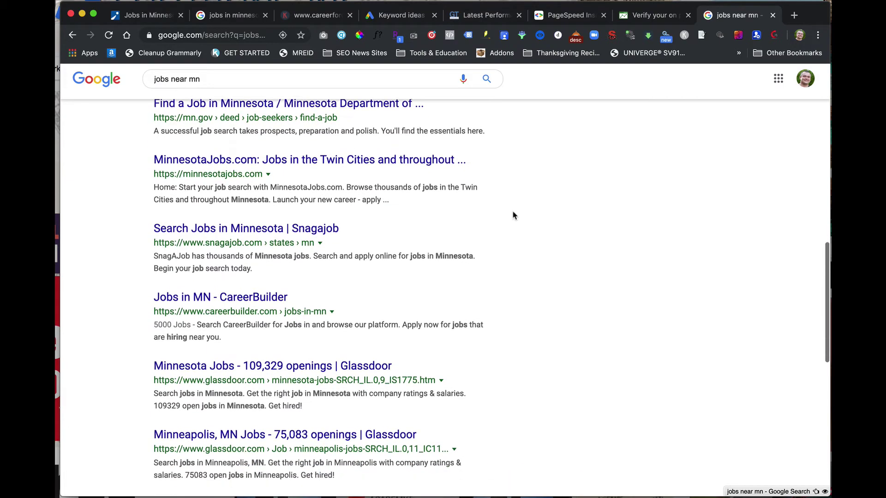
scroll(514, 216, down, 3)
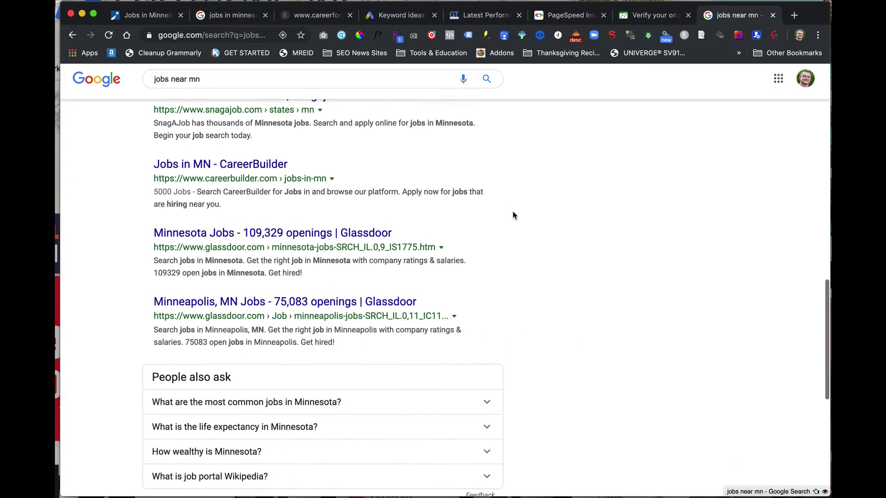
scroll(513, 215, down, 2)
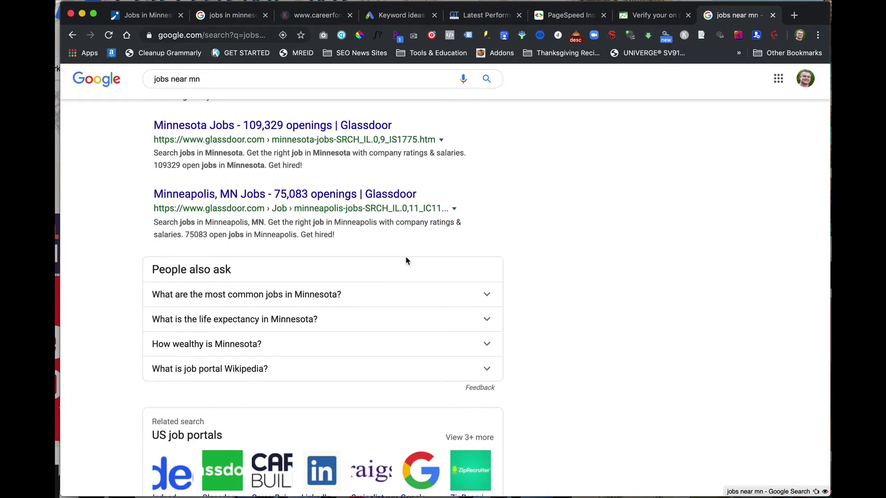
scroll(457, 234, down, 3)
scroll(458, 236, up, 8)
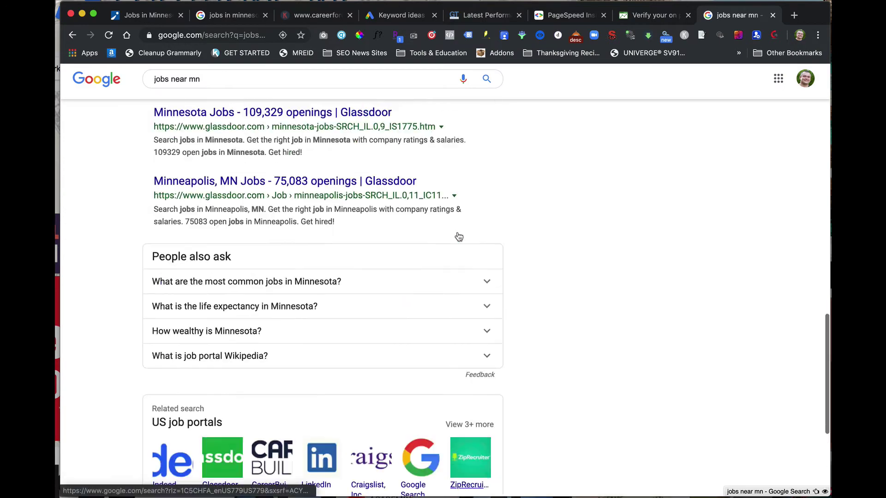
key(super+w)
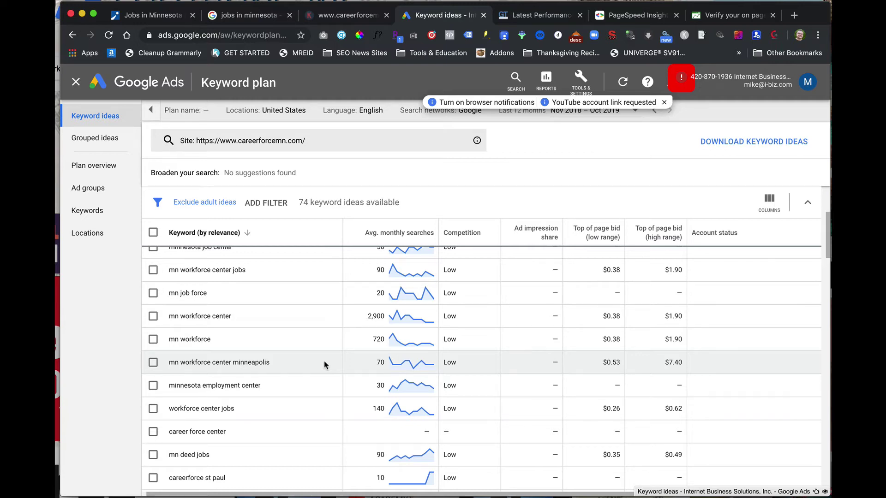
- Sort the keyword ideas by average monthly searches, highest first, and review the most searched keywords
scroll(325, 366, up, 5)
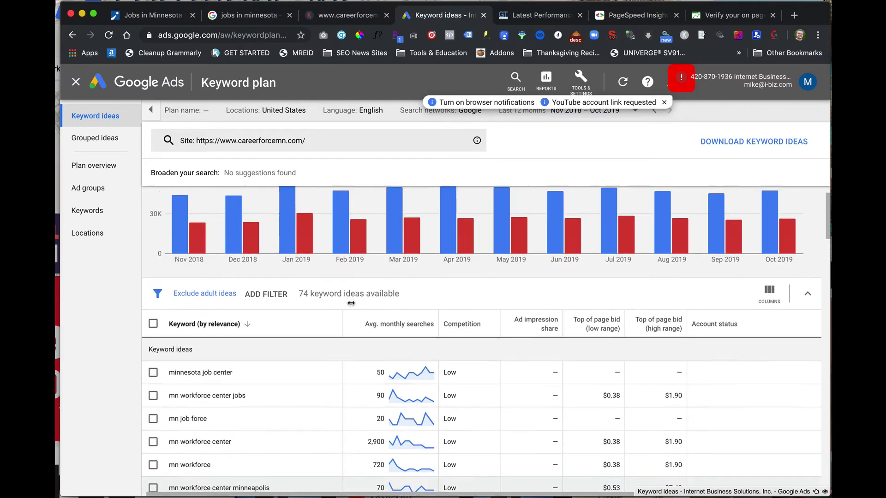
scroll(356, 307, down, 2)
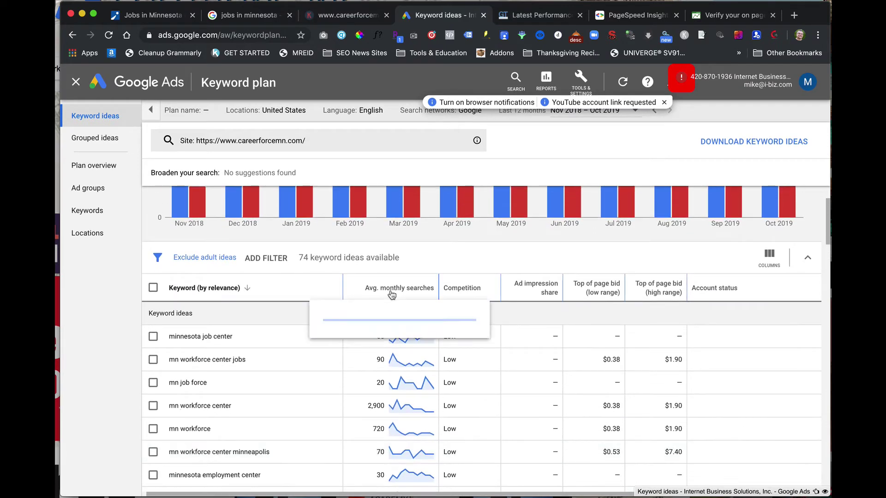
click(394, 291)
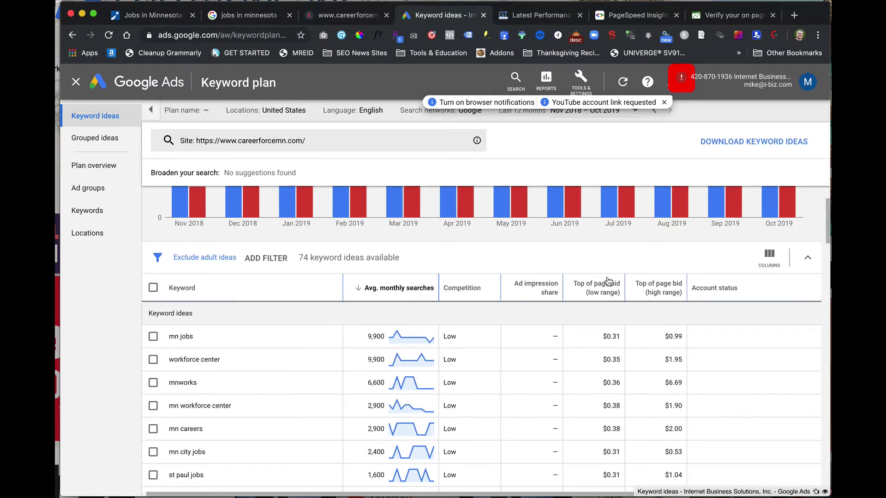
scroll(595, 281, down, 2)
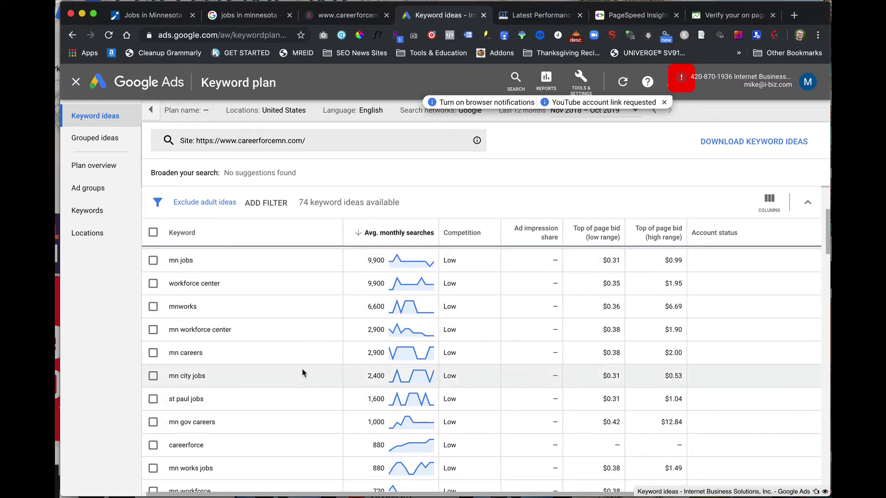
- Switch to the GTmetrix report for careerforcemn.com and review its performance scores, page details and PageSpeed recommendations
click(535, 21)
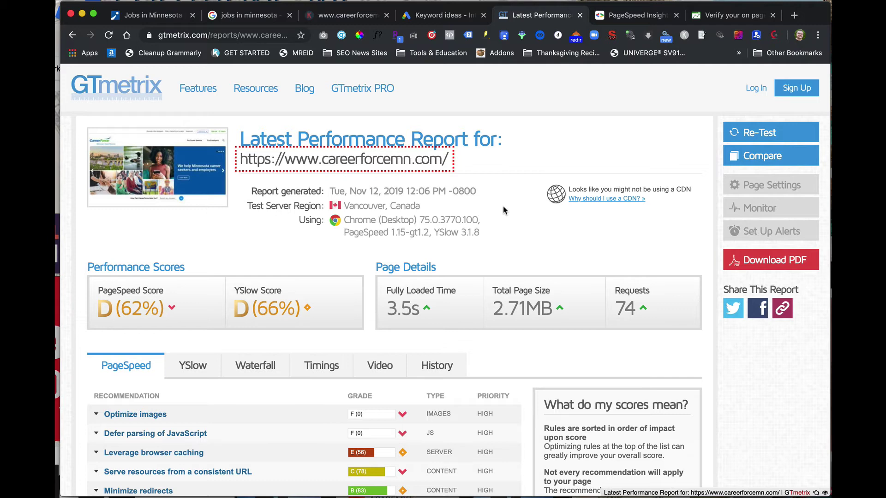
scroll(504, 211, down, 2)
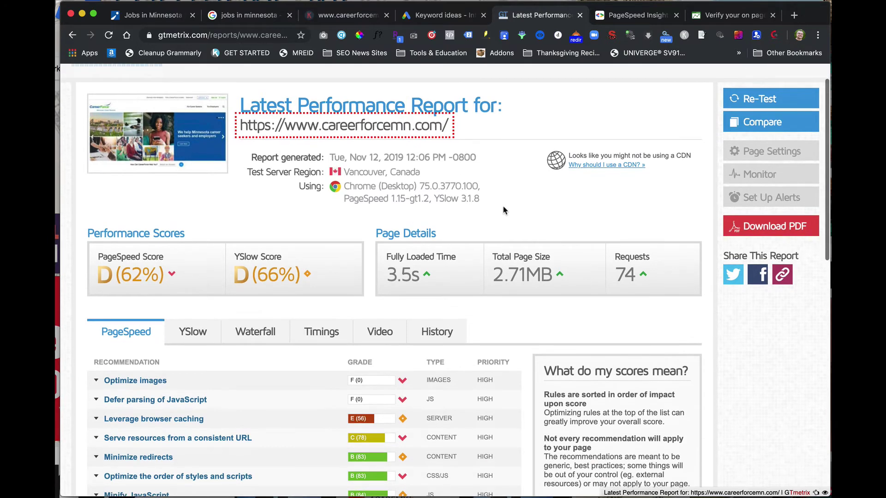
scroll(505, 210, up, 2)
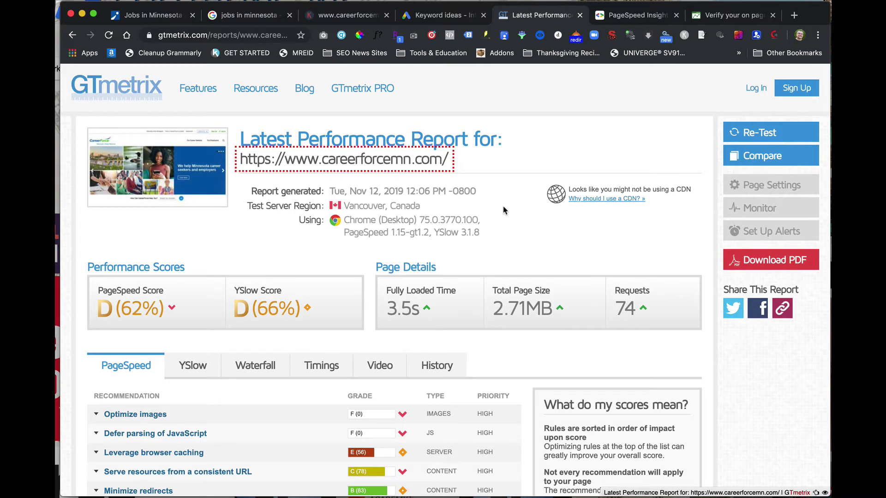
scroll(505, 211, down, 3)
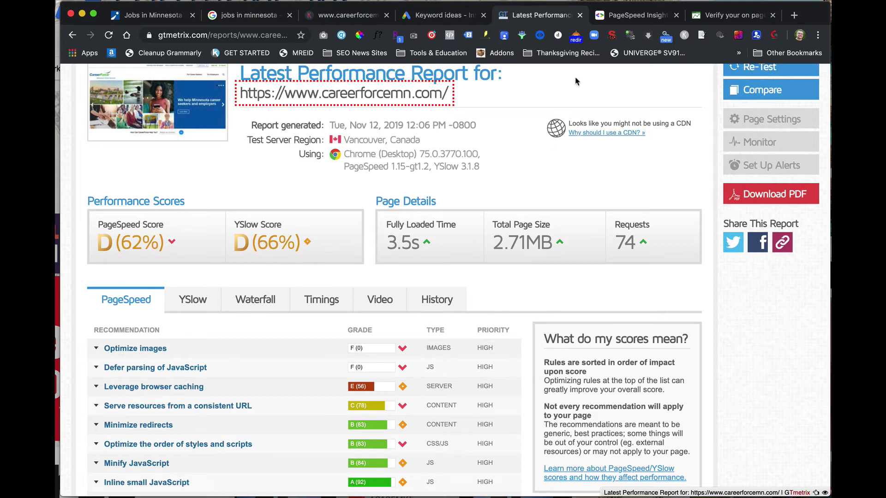
- Switch to the PageSpeed Insights report for careerforcemn.com and compare its mobile and desktop speed scores
click(637, 15)
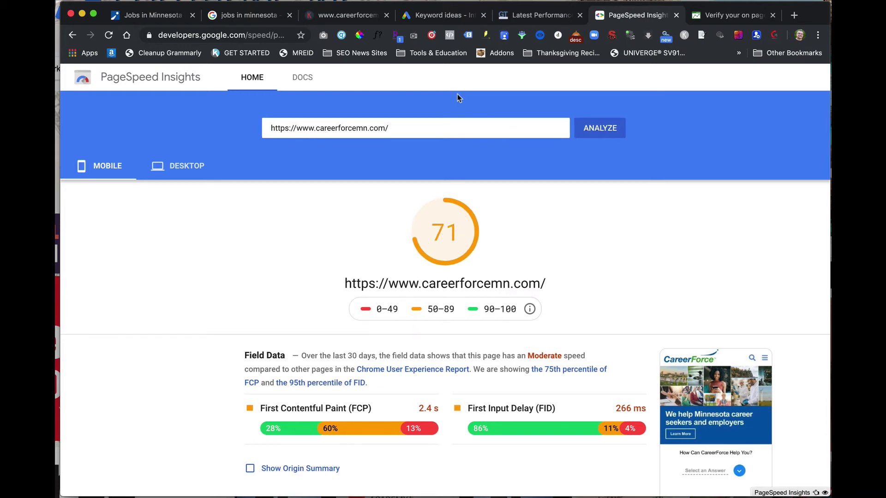
scroll(431, 272, down, 1)
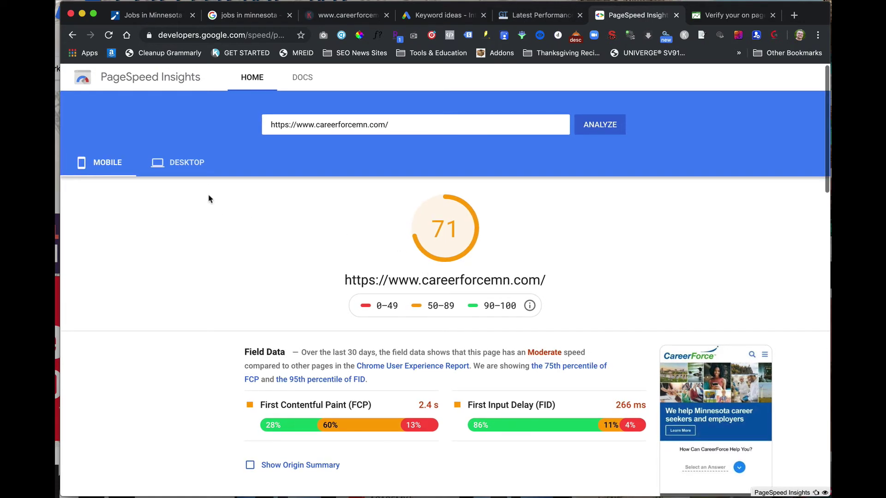
click(184, 165)
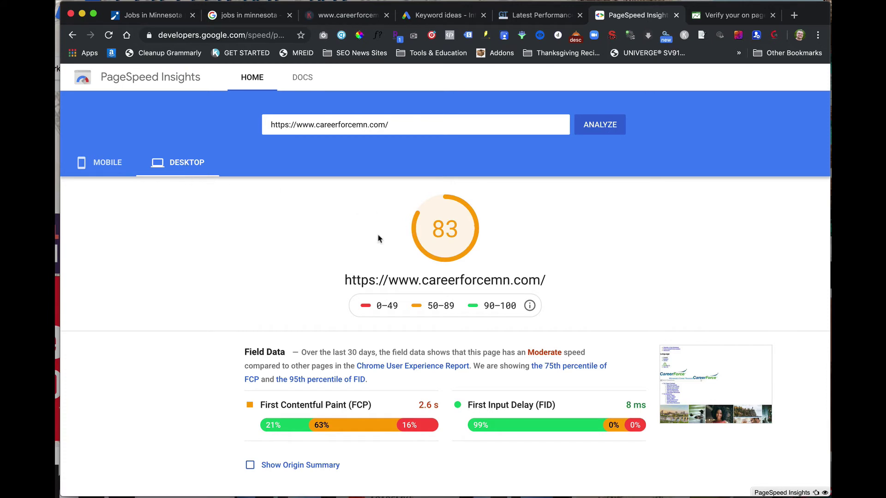
click(98, 168)
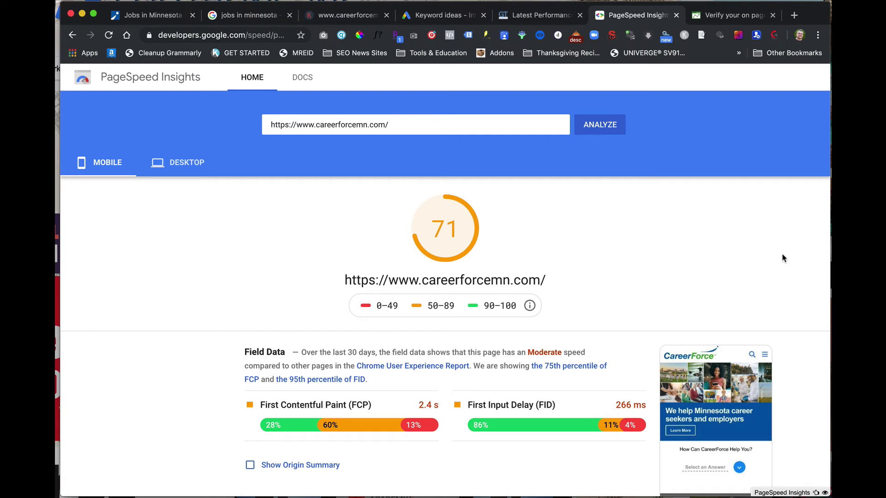
- Switch to the VerifySEO report for careerforcemn.com and review its on-page score and page title findings for "jobs in Minnesota"
click(744, 17)
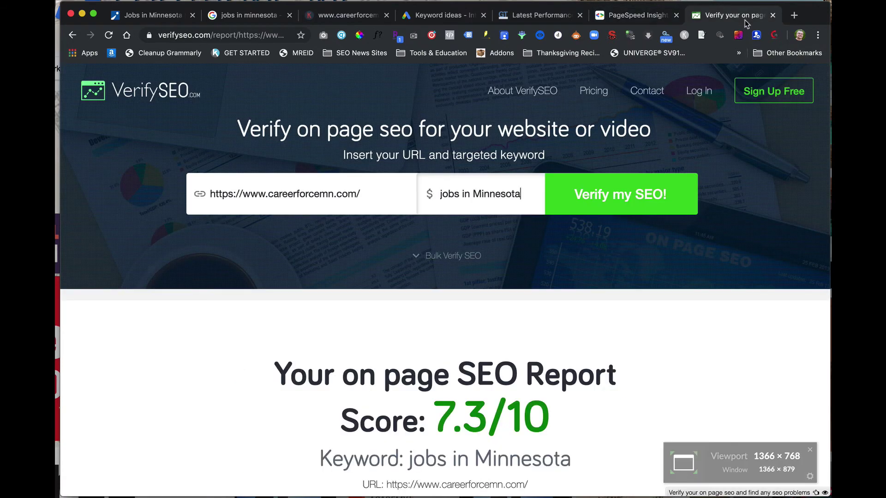
triple_click(340, 194)
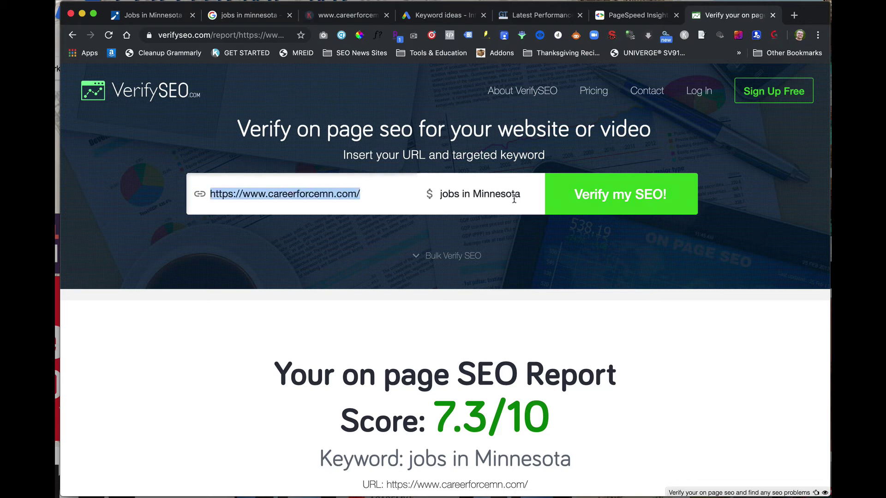
scroll(515, 197, down, 3)
scroll(515, 200, down, 4)
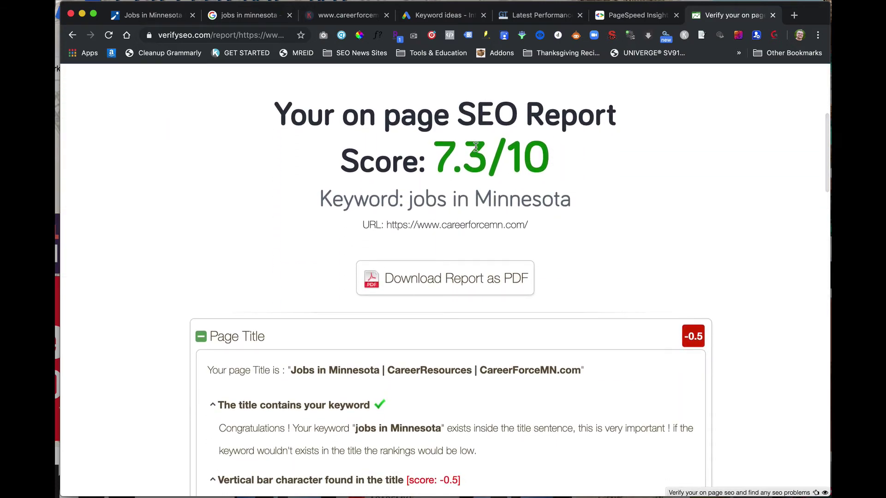
scroll(643, 181, down, 9)
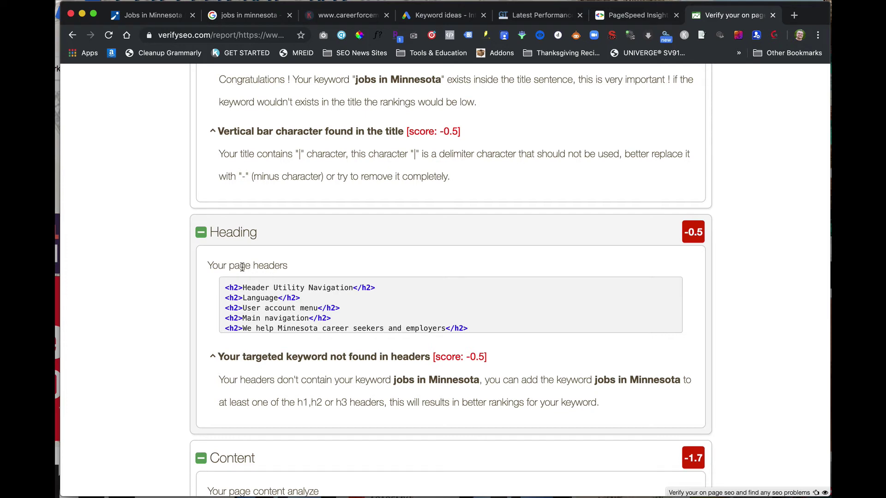
- Examine the full list of h2 and h3 page headers in the report's Heading section for use of the target keyword
drag(228, 286, 240, 298)
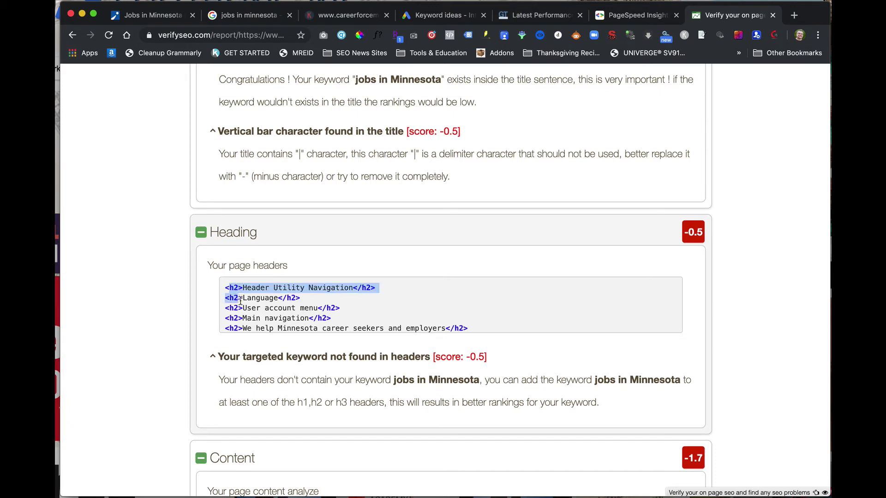
click(242, 289)
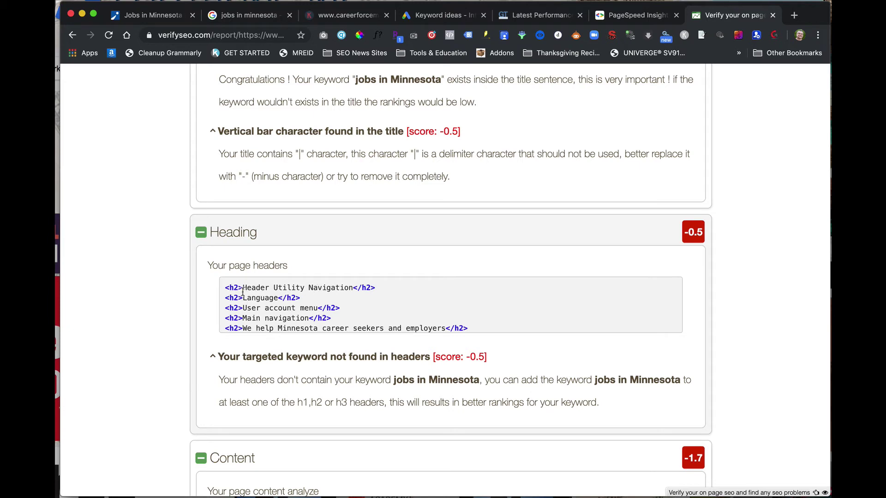
mouse_move(235, 296)
mouse_down()
mouse_move(245, 314)
mouse_move(237, 323)
mouse_move(249, 305)
mouse_up()
scroll(252, 306, up, 3)
scroll(252, 305, down, 1)
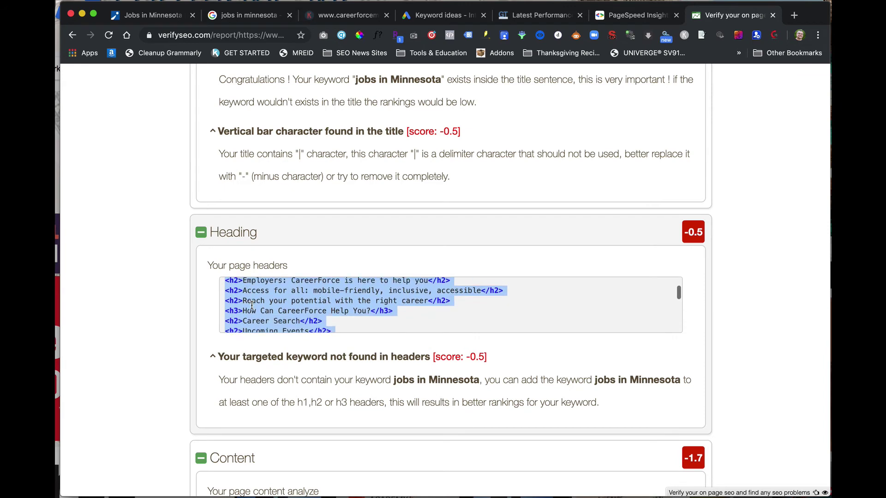
scroll(252, 305, down, 3)
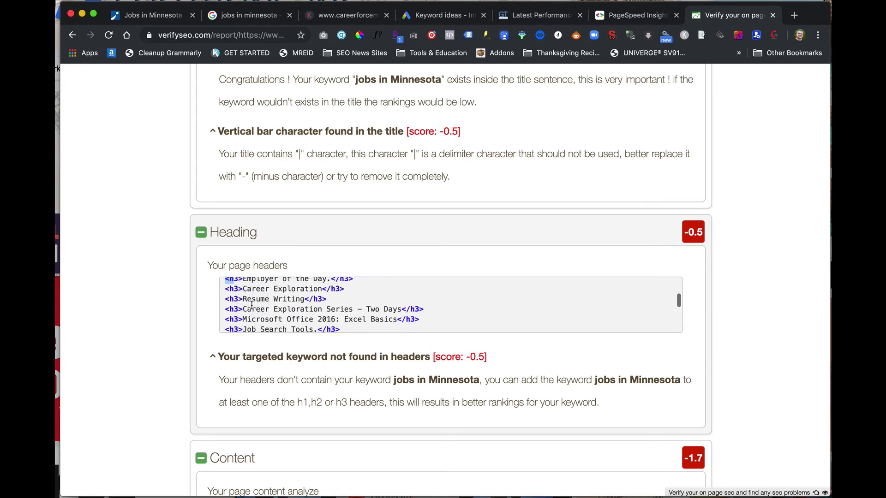
scroll(252, 306, down, 5)
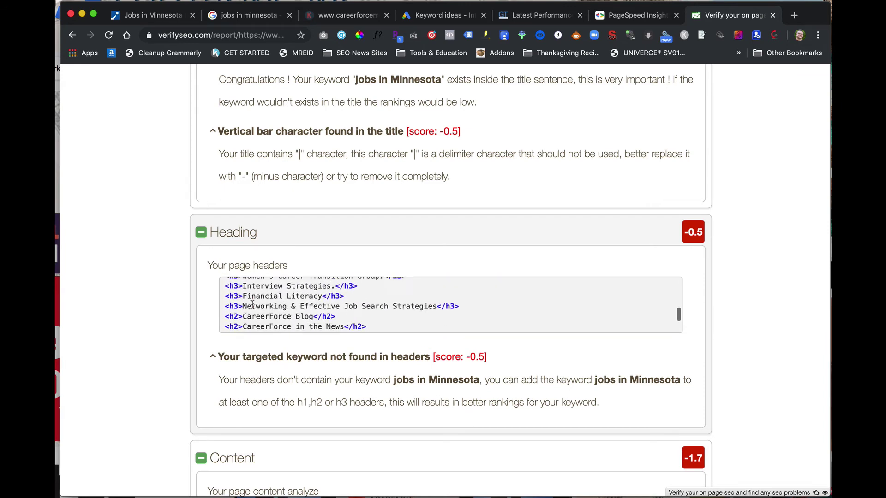
scroll(252, 306, down, 5)
scroll(252, 306, up, 2)
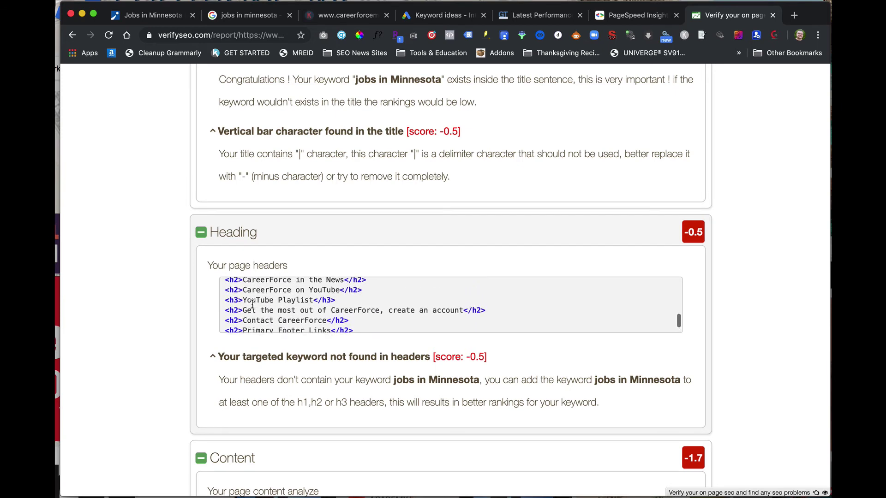
scroll(252, 305, down, 2)
scroll(252, 306, up, 5)
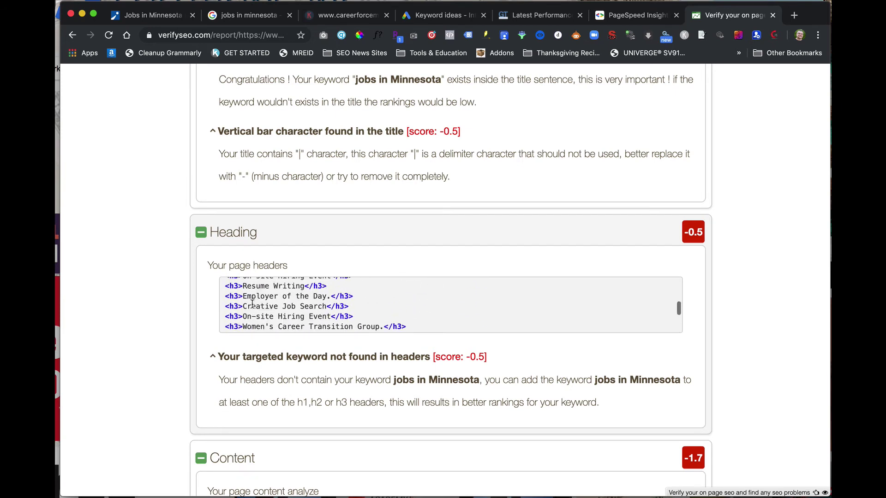
scroll(252, 305, up, 10)
click(459, 306)
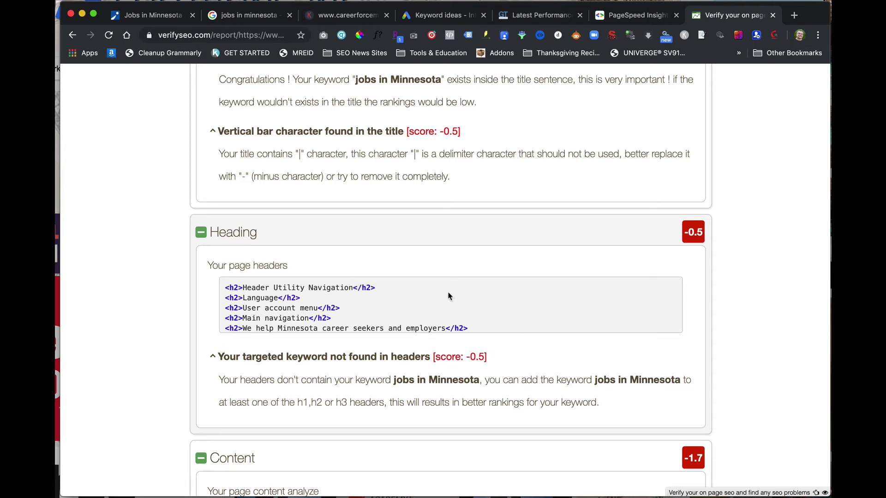
scroll(415, 293, down, 2)
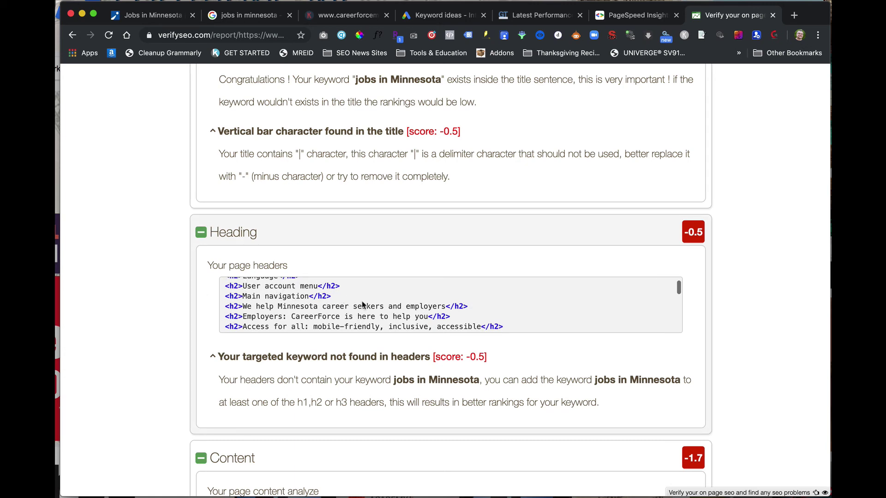
scroll(362, 305, up, 2)
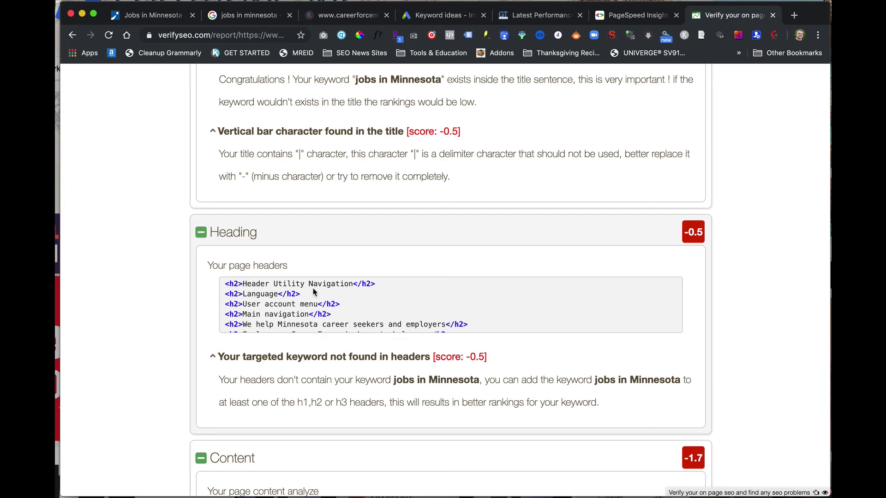
- Search Google for "stock market wikipedia" in a new browser tab and open the Wikipedia article on the stock market
click(794, 15)
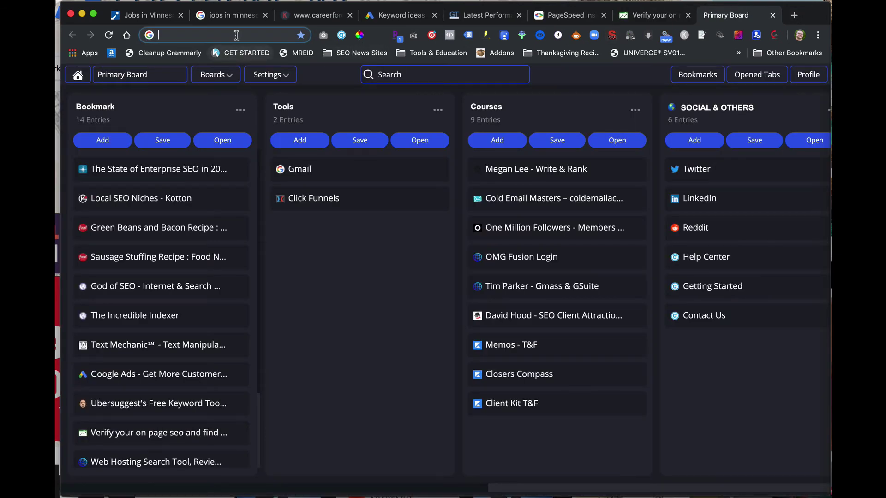
text(stock market w)
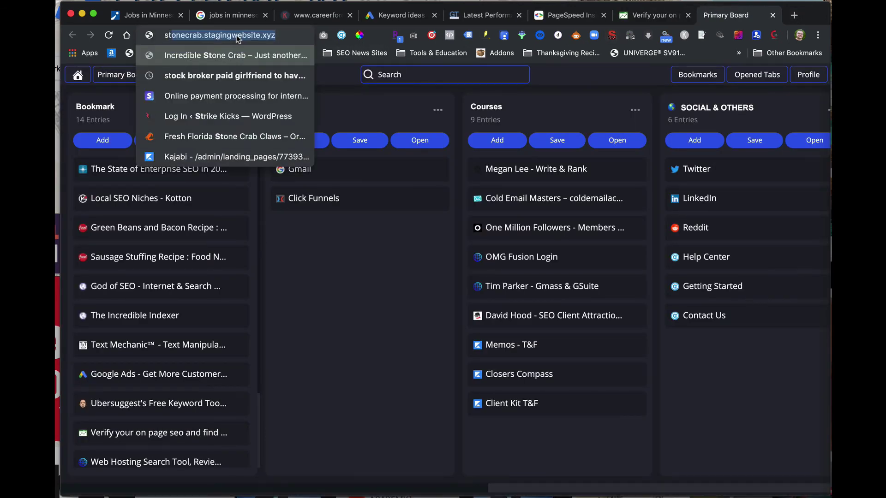
text(ikipedia)
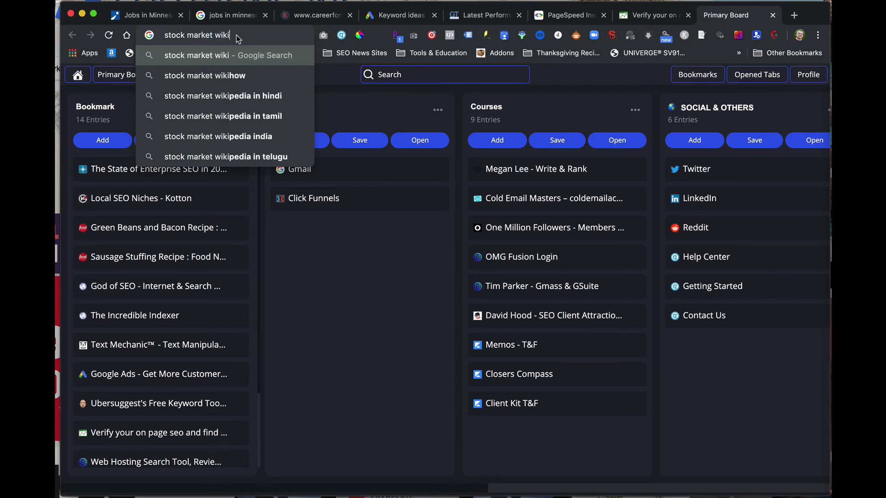
key(Return)
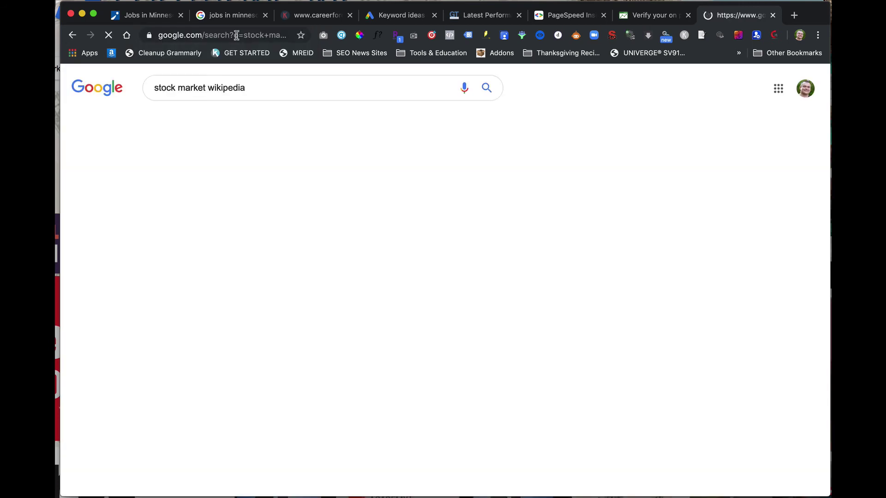
click(249, 165)
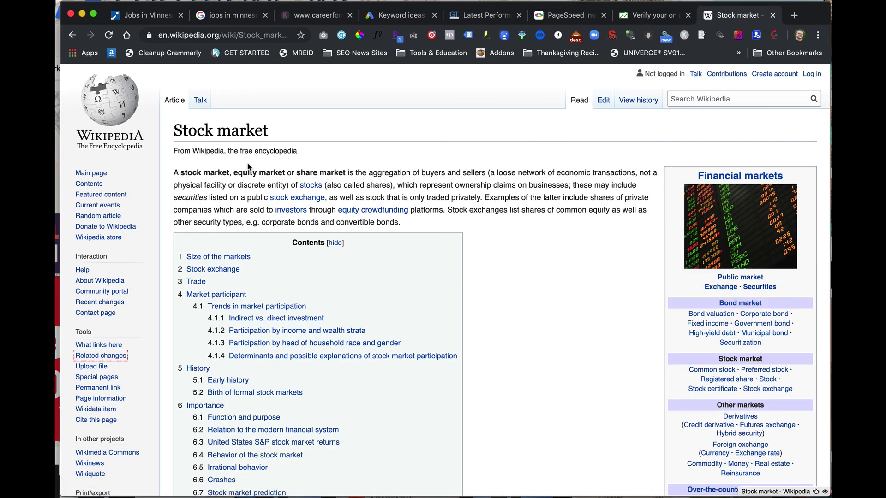
- Highlight the article's title, inspect the HTML heading tag of the "Size of the markets" section, and close the developer tools
triple_click(229, 134)
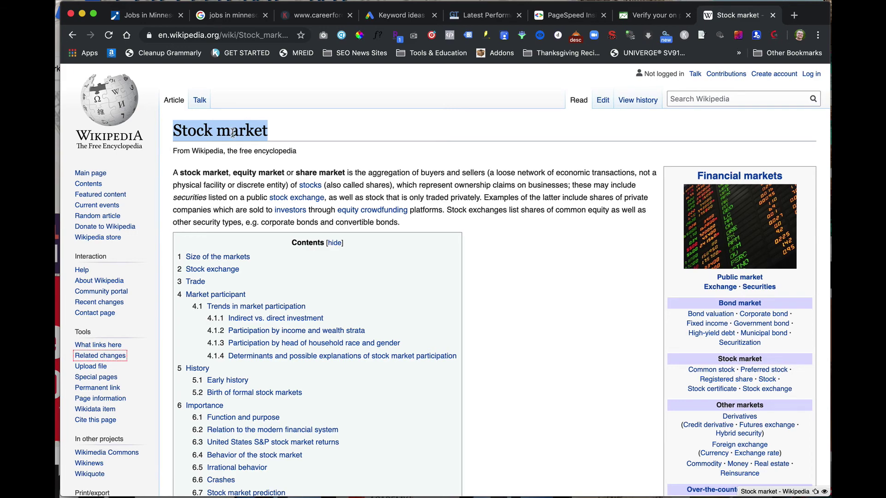
scroll(233, 134, down, 7)
scroll(233, 133, down, 4)
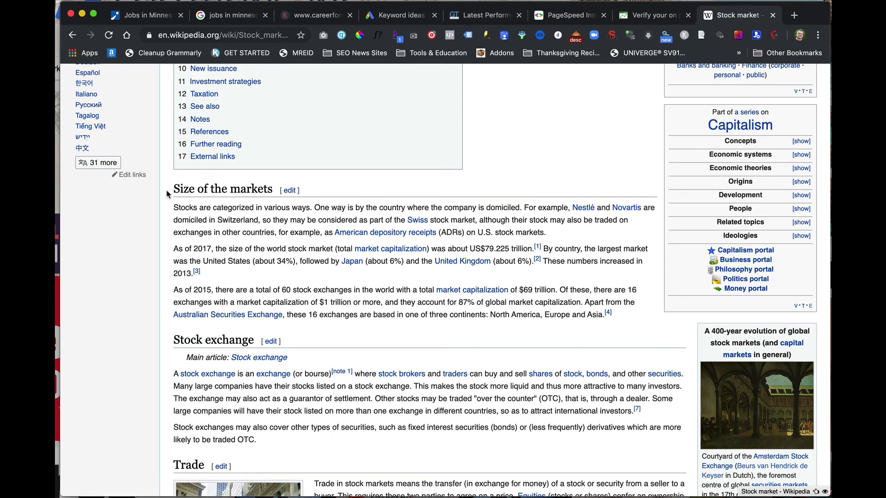
drag(174, 189, 271, 191)
right_click(271, 192)
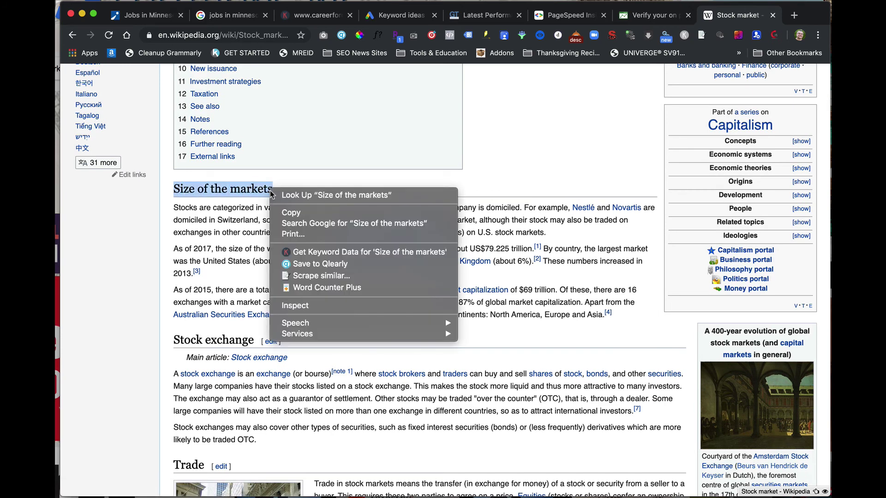
click(319, 309)
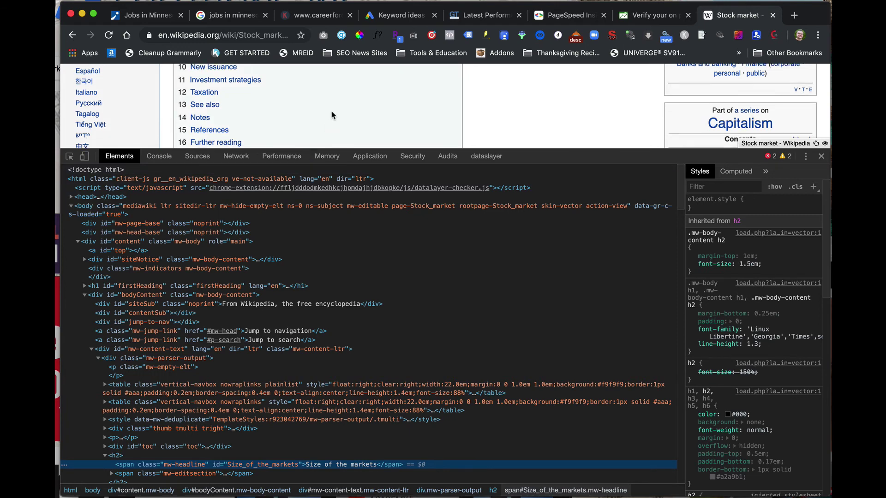
scroll(330, 112, down, 3)
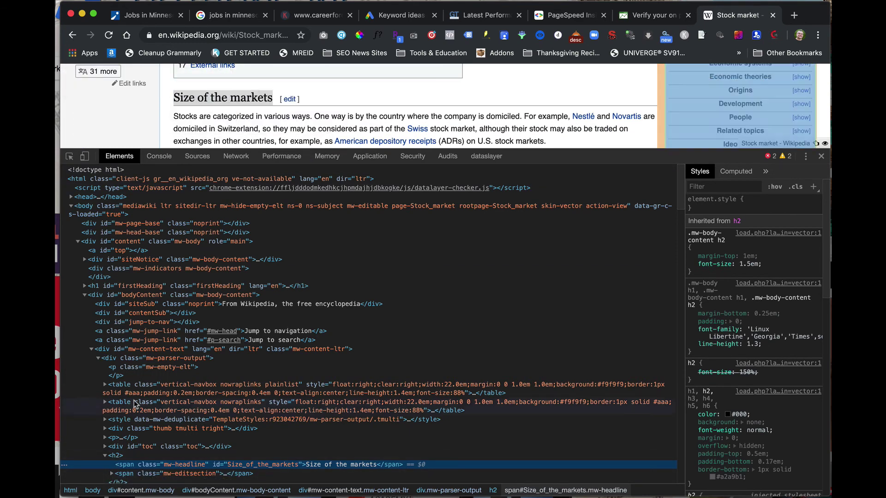
click(821, 156)
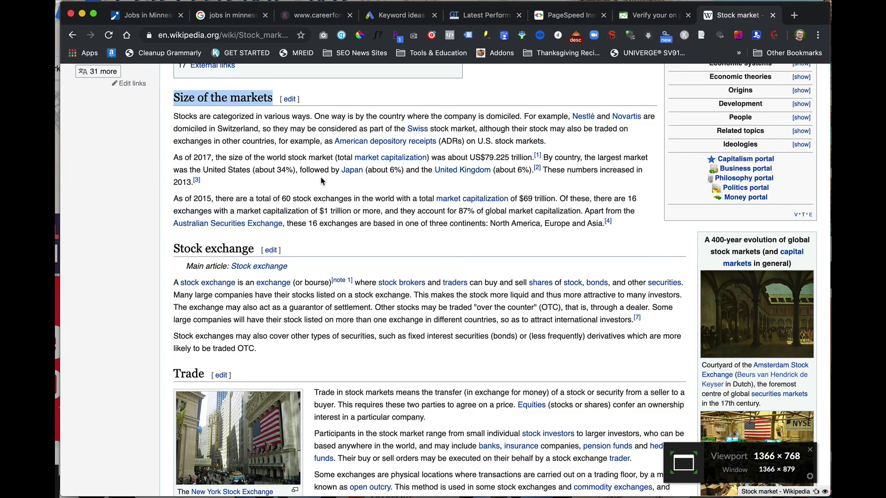
- Inspect the HTML heading tag of the "Trends in market participation" subsection and close the developer tools
scroll(323, 180, down, 3)
scroll(317, 184, up, 3)
scroll(317, 184, up, 1)
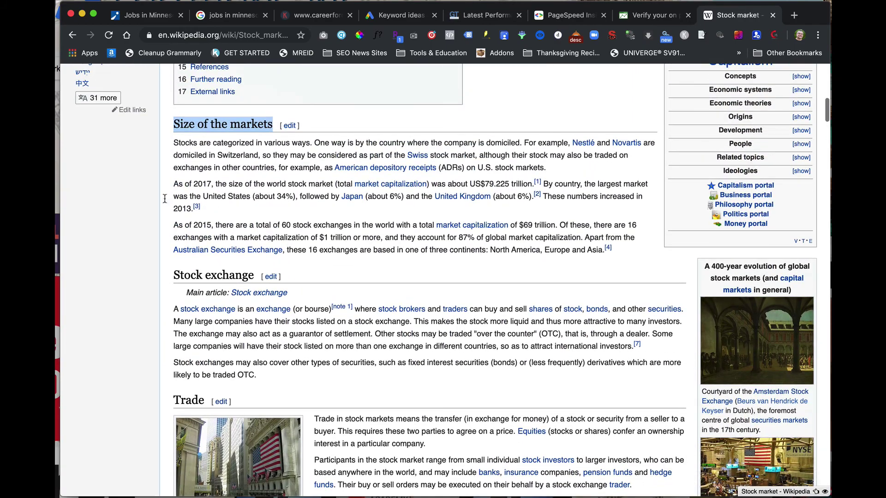
scroll(258, 265, down, 6)
scroll(259, 265, down, 8)
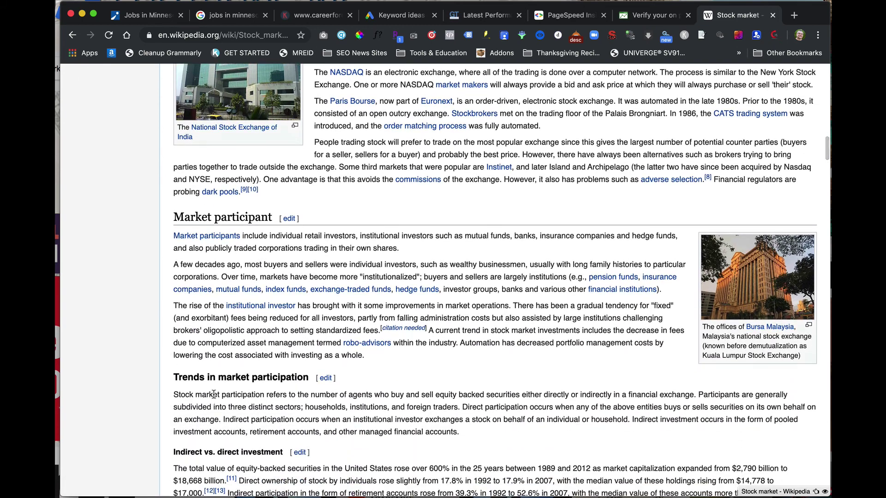
triple_click(226, 377)
right_click(226, 377)
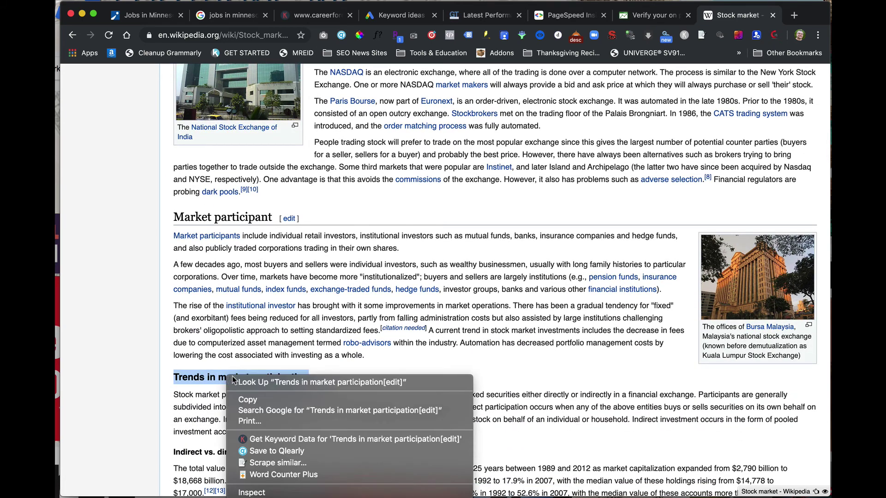
click(264, 493)
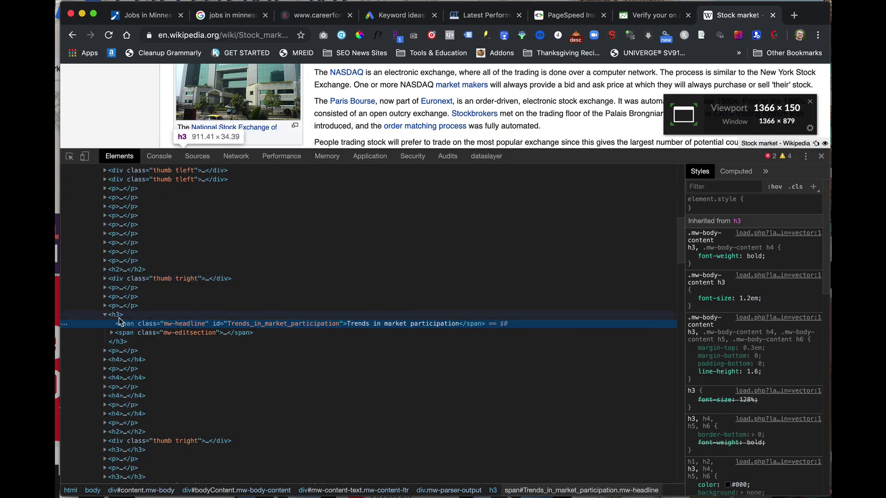
scroll(440, 138, down, 5)
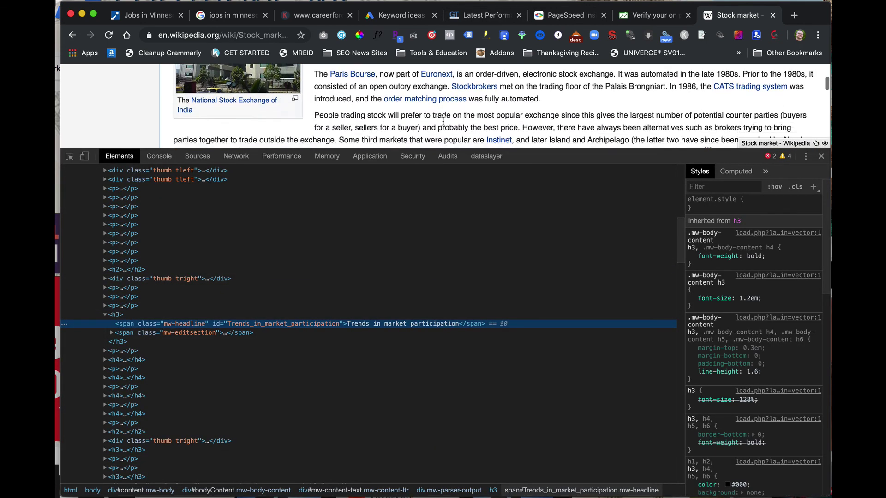
scroll(405, 115, down, 2)
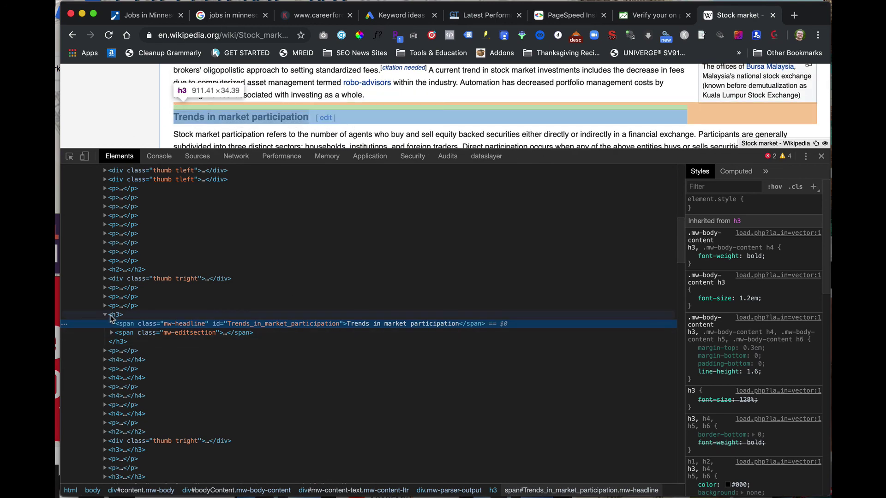
click(821, 155)
- Return to the start of the Stock market article, highlight its title, and review the heading hierarchy in the table of contents
scroll(330, 275, up, 10)
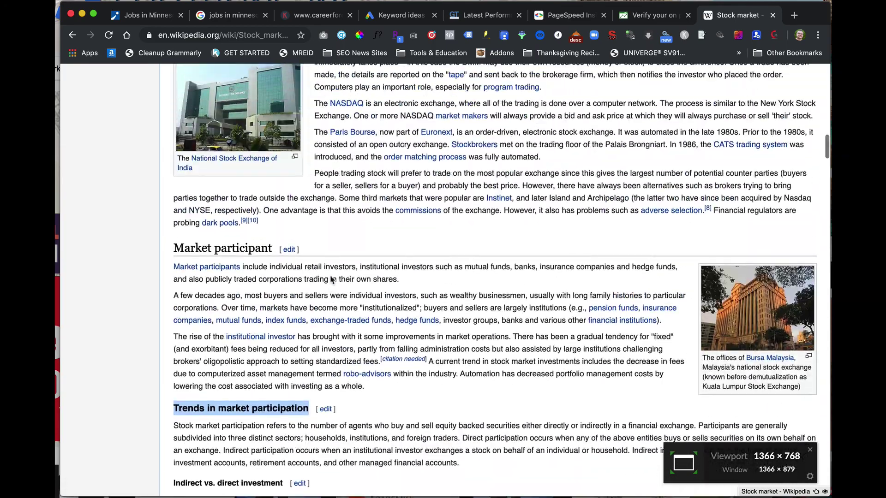
scroll(330, 275, up, 15)
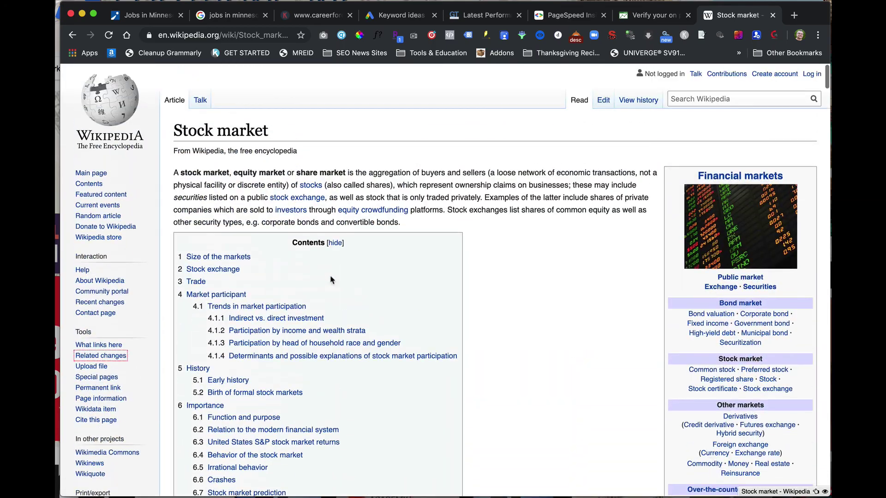
drag(169, 129, 283, 133)
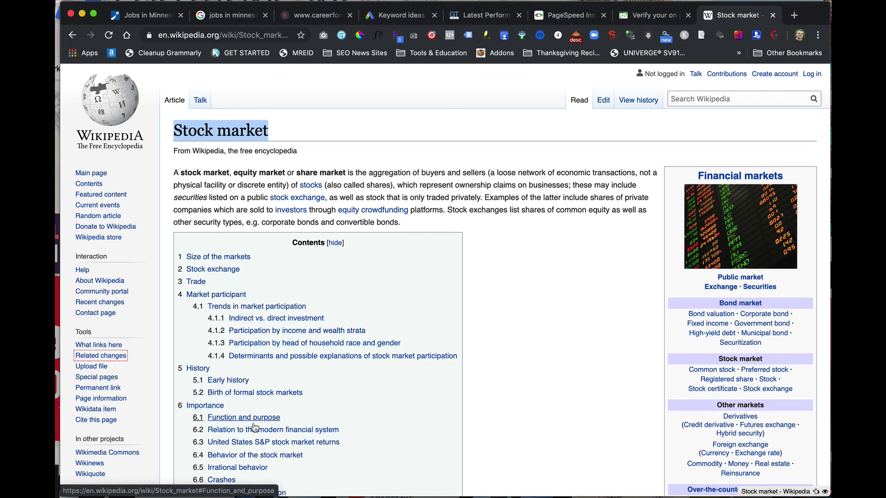
scroll(253, 428, down, 5)
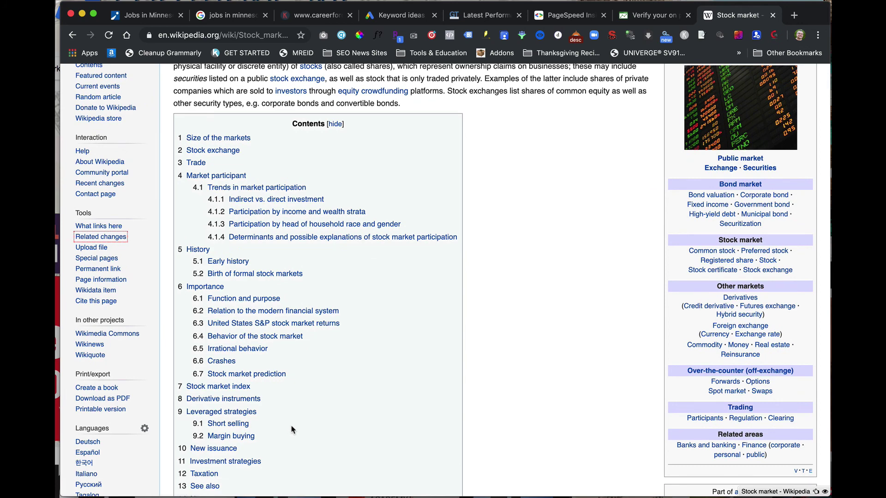
- Inspect the HTML heading tag of the Stock market article's title and close the developer tools
scroll(356, 378, up, 5)
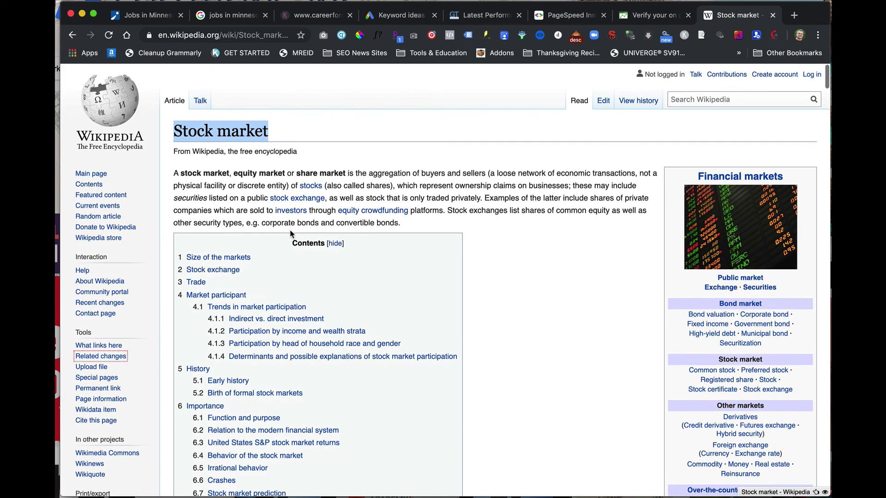
right_click(229, 132)
key(Escape)
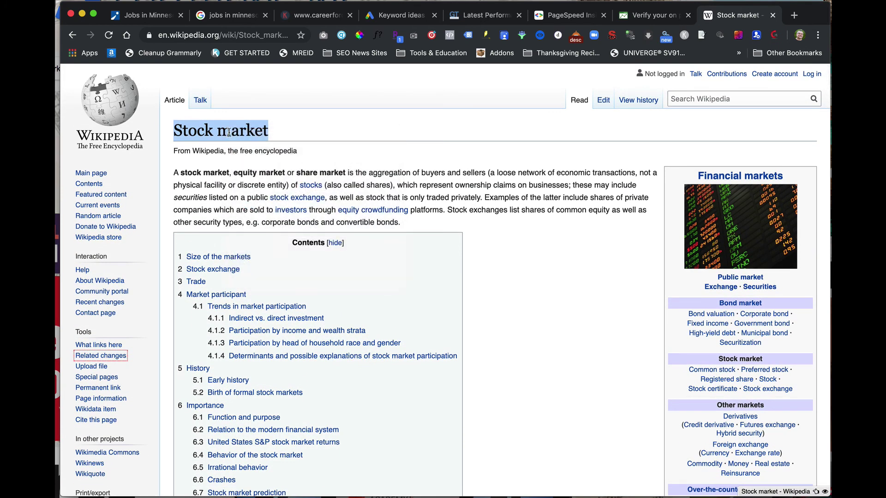
right_click(230, 133)
click(281, 248)
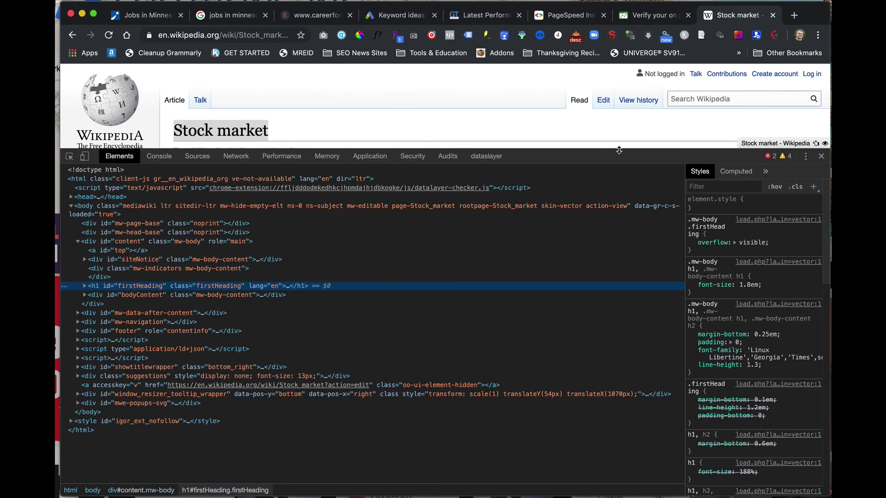
click(821, 157)
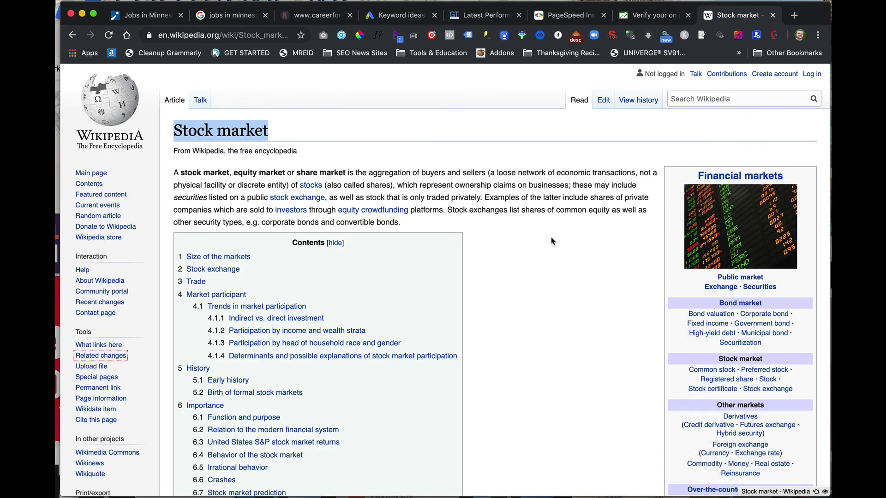
- Review the article's table of contents once more and return to the Heading section of the Verify SEO on-page report
scroll(551, 241, down, 3)
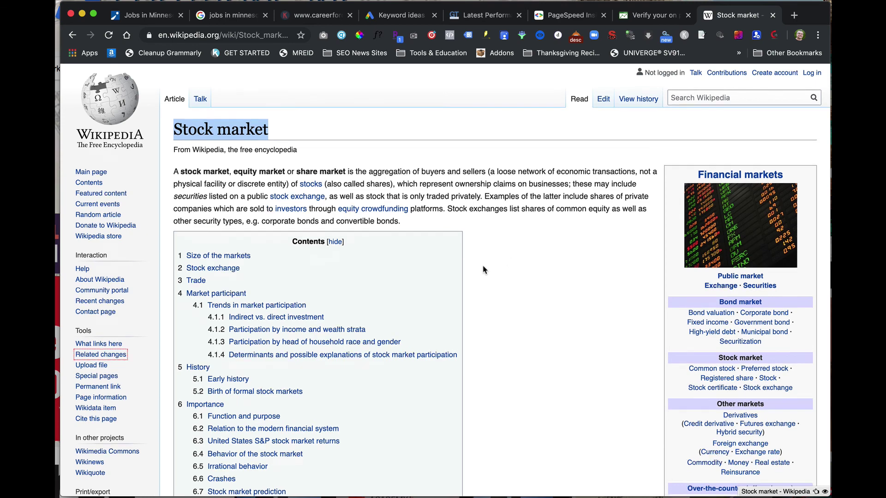
scroll(256, 228, down, 3)
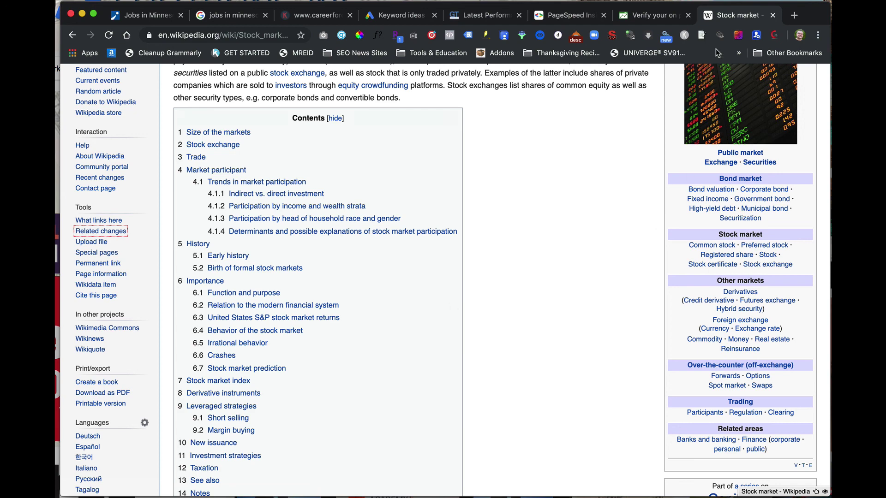
click(657, 16)
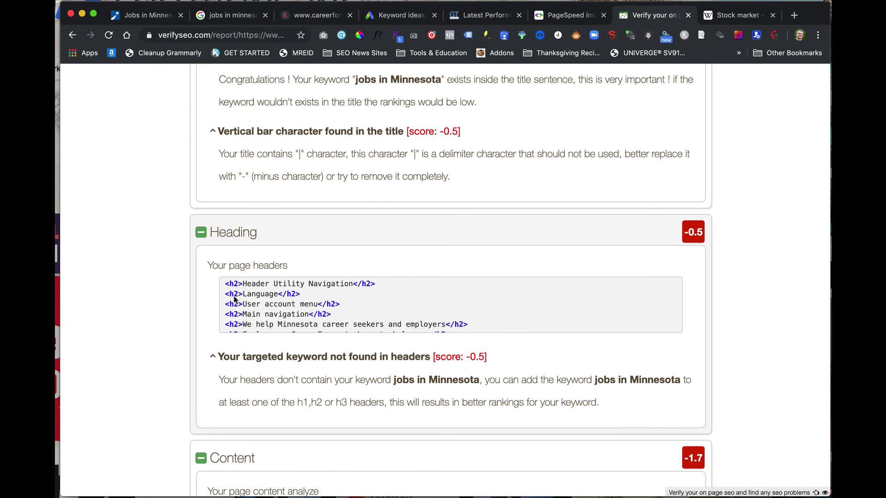